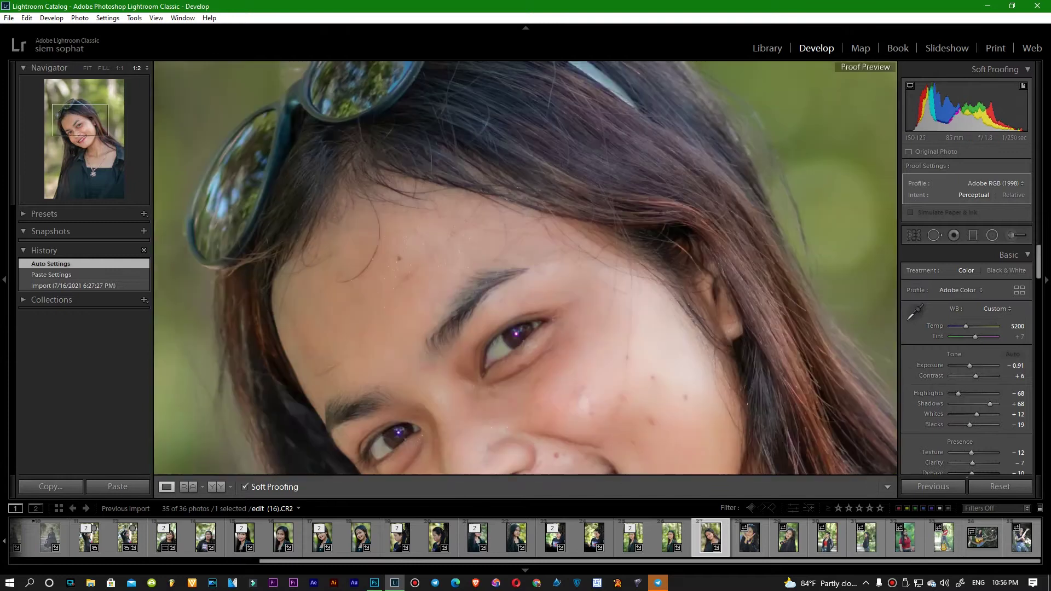
Set the portrait's white balance temperature to 4750 and its exposure to -1.11.
key("ctrl+minus")
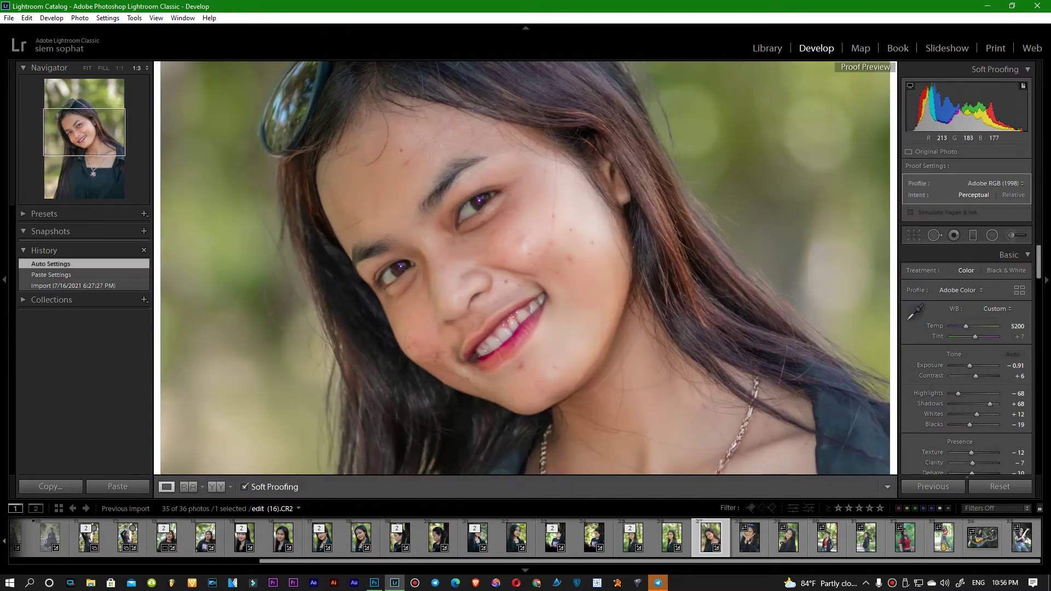
left_click(1017, 326)
key("Up")
key("Up")
key("Tab")
key("Tab")
key("Down")
key("Down")
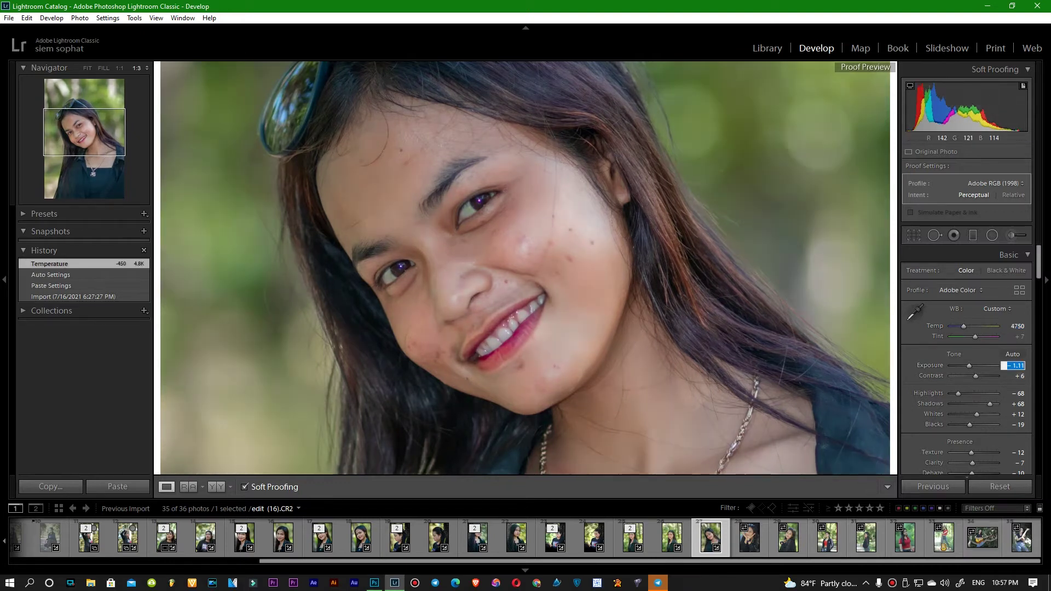
Set the orange hue to -9 and the red saturation to +20 in the HSL adjustments.
scroll(966, 361, "down", 5)
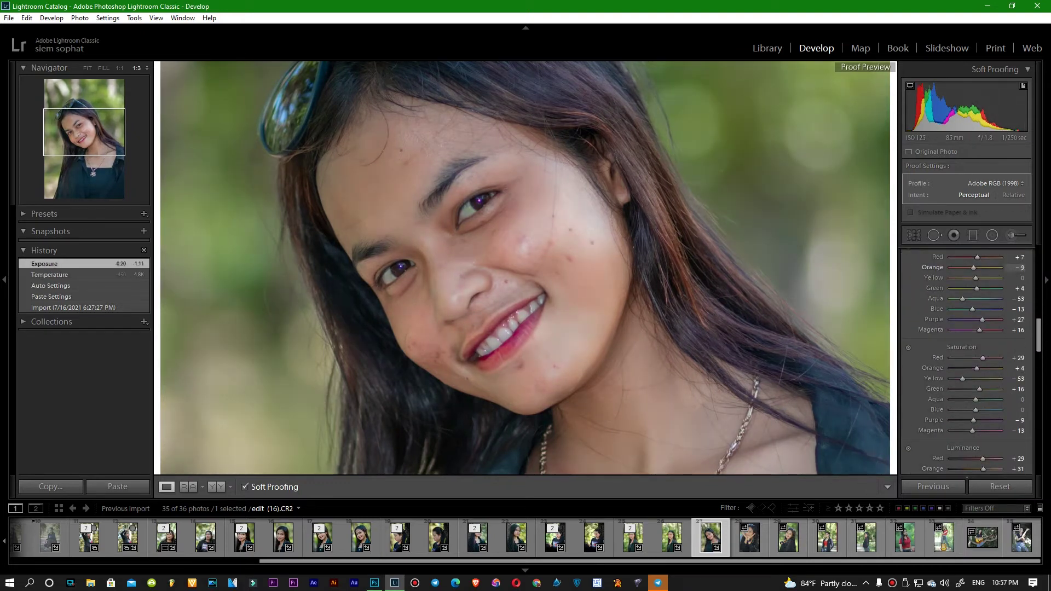
left_click_drag(973, 268, 974, 268)
scroll(976, 351, "up", 5)
scroll(976, 356, "down", 4)
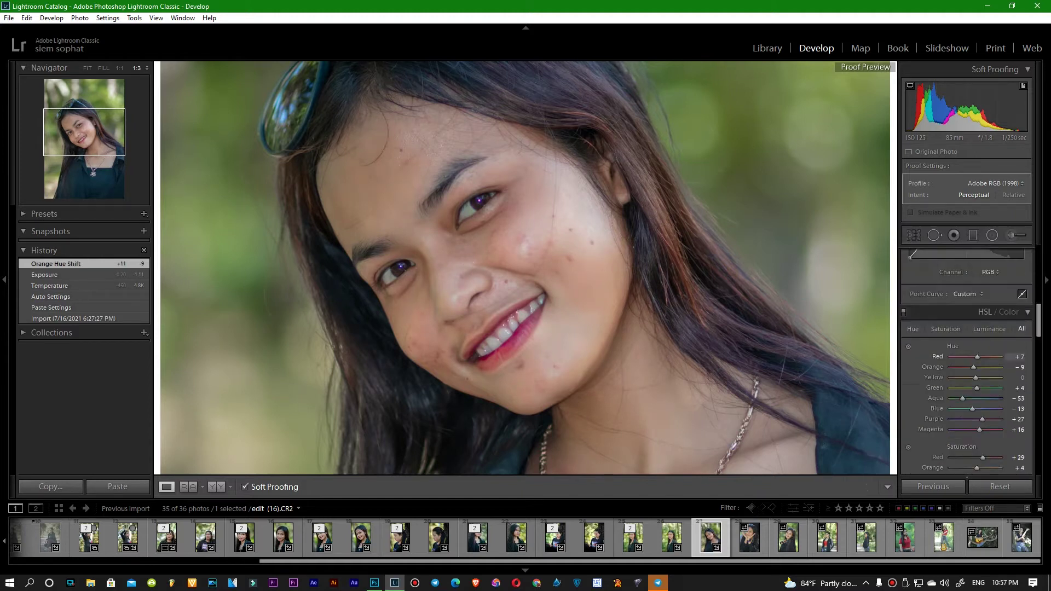
left_click_drag(967, 357, 981, 383)
scroll(979, 378, "down", 2)
Set the orange saturation to -7 and the red luminance to +36.
key("Tab")
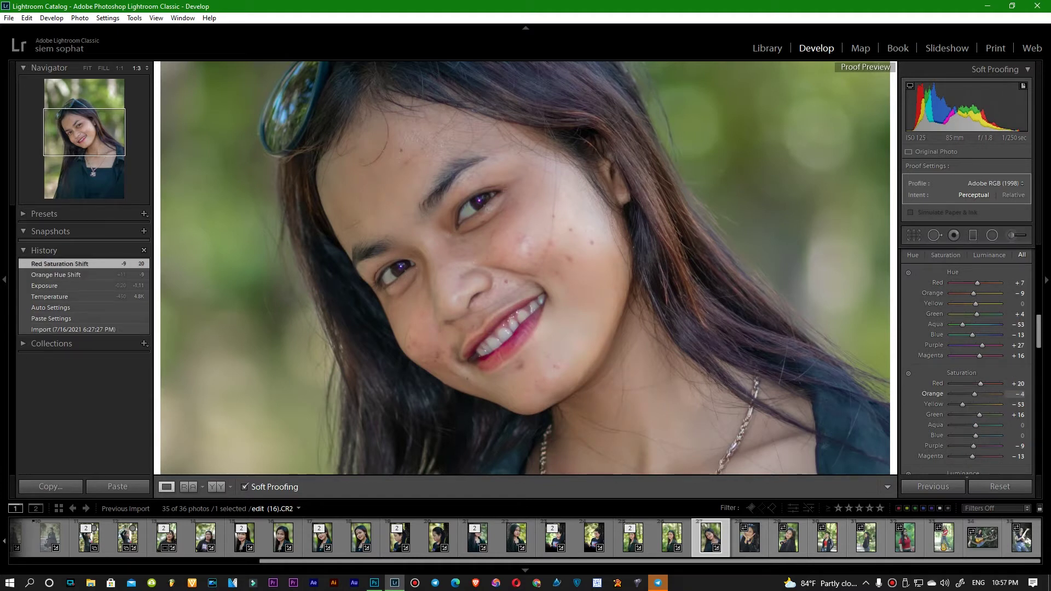
key("Up")
key("Up")
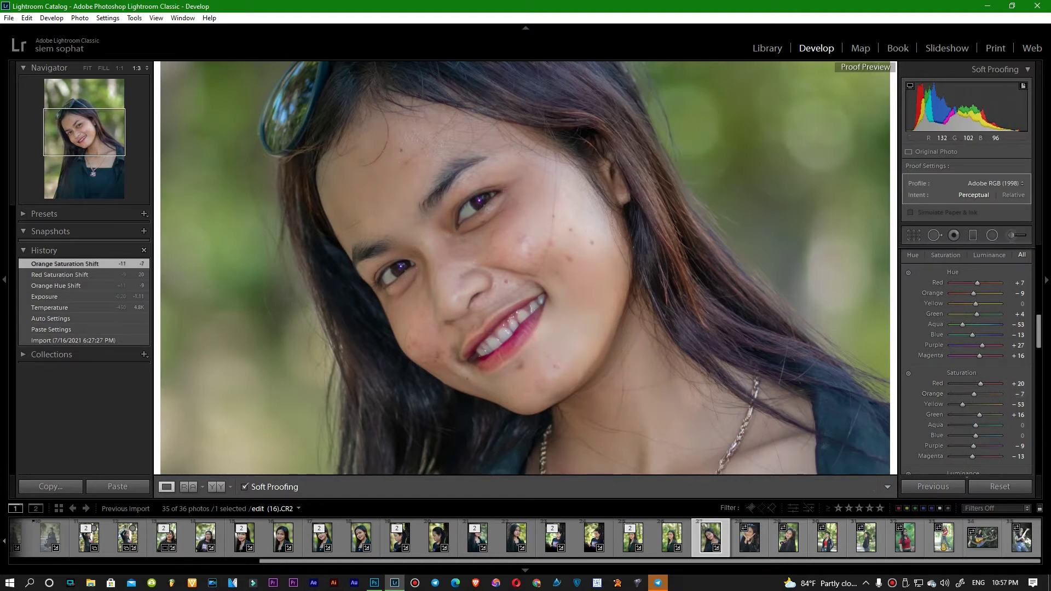
scroll(980, 430, "down", 2)
left_click_drag(982, 430, 984, 429)
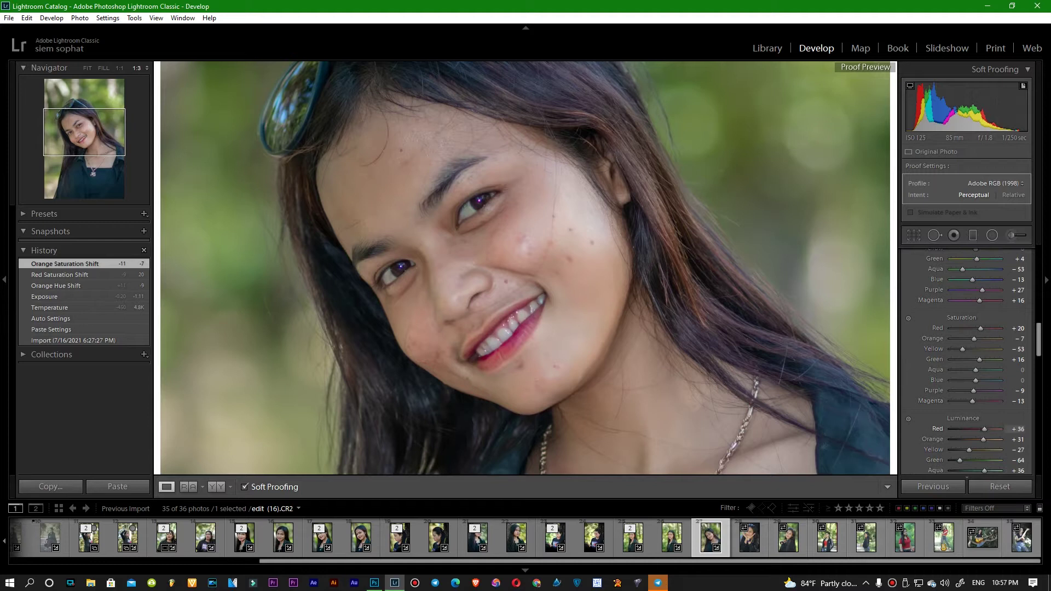
Set the blue luminance to -24, the blue saturation to +16 and the aqua luminance to +7.
left_click_drag(480, 201, 480, 242)
key("ctrl+minus")
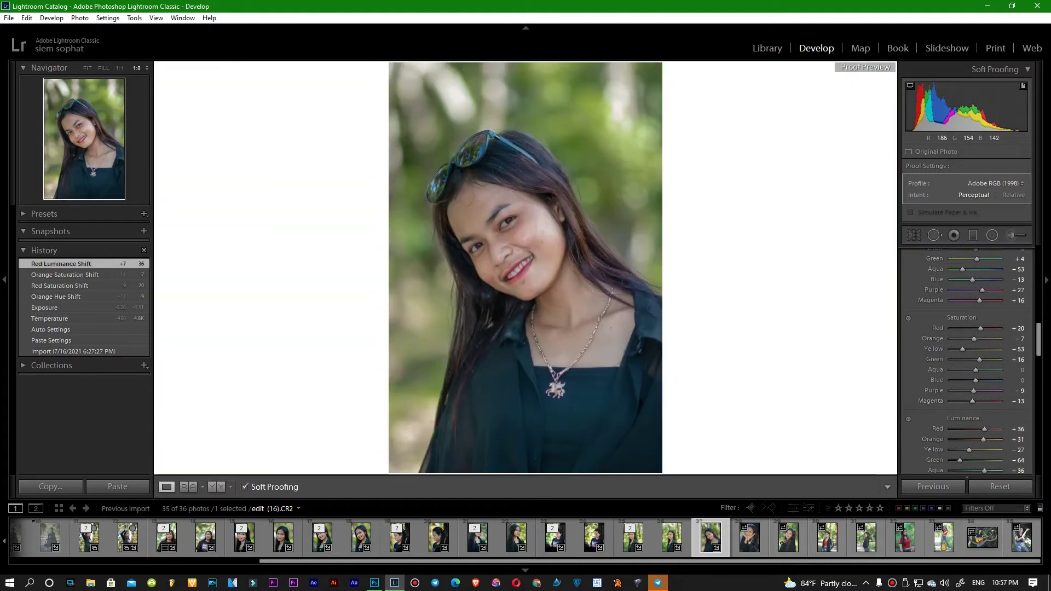
scroll(966, 361, "down", 3)
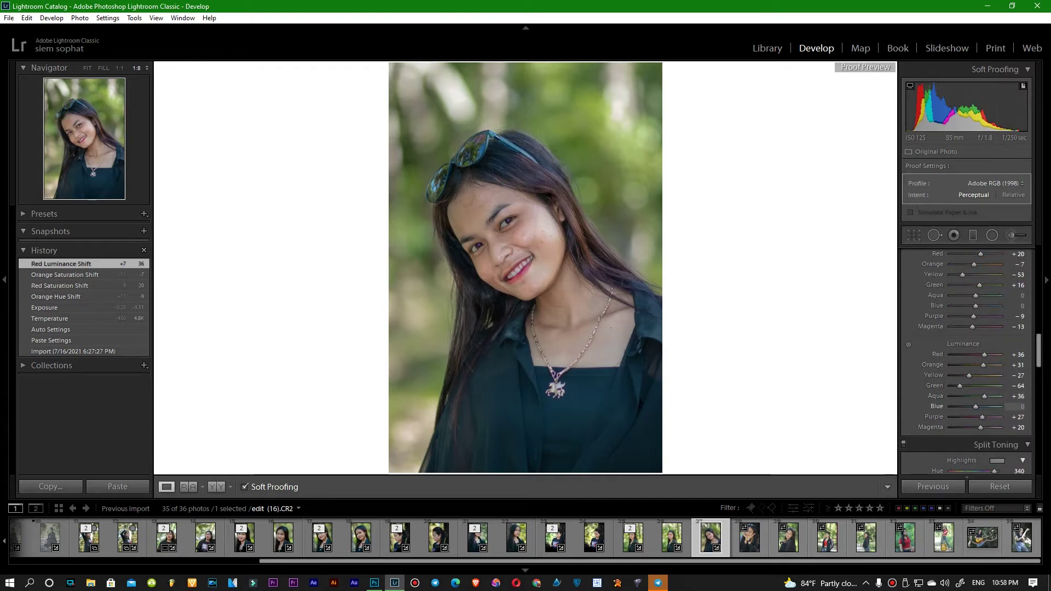
left_click_drag(978, 406, 969, 407)
mouse_move(975, 306)
left_mouse_down()
mouse_move(986, 306)
mouse_move(962, 306)
mouse_move(989, 306)
mouse_move(959, 306)
mouse_move(994, 306)
mouse_move(979, 306)
left_mouse_up()
left_click_drag(984, 396, 977, 396)
Set purple to hue +7, saturation -51, luminance +73, and magenta to hue -16, saturation +7, luminance +76.
left_click(529, 242)
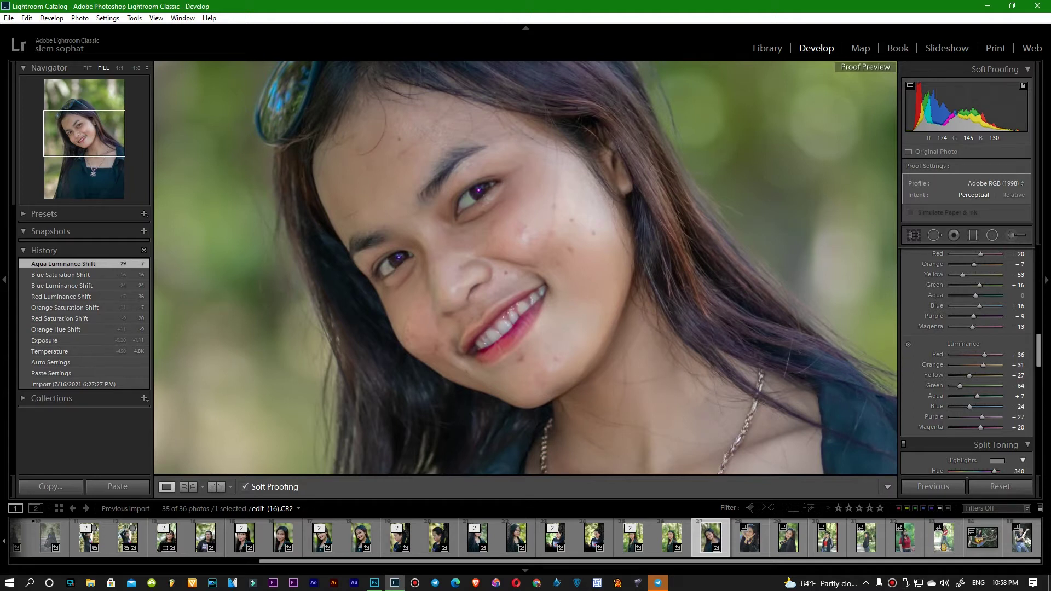
scroll(980, 372, "down", 2)
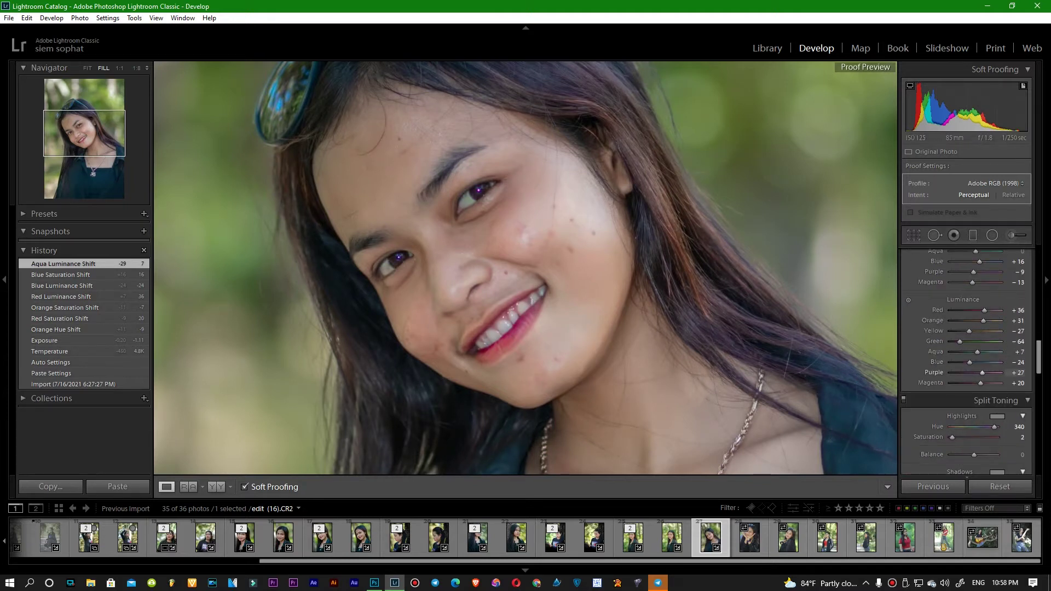
left_click_drag(993, 372, 994, 383)
left_click_drag(973, 272, 964, 307)
scroll(963, 272, "up", 4)
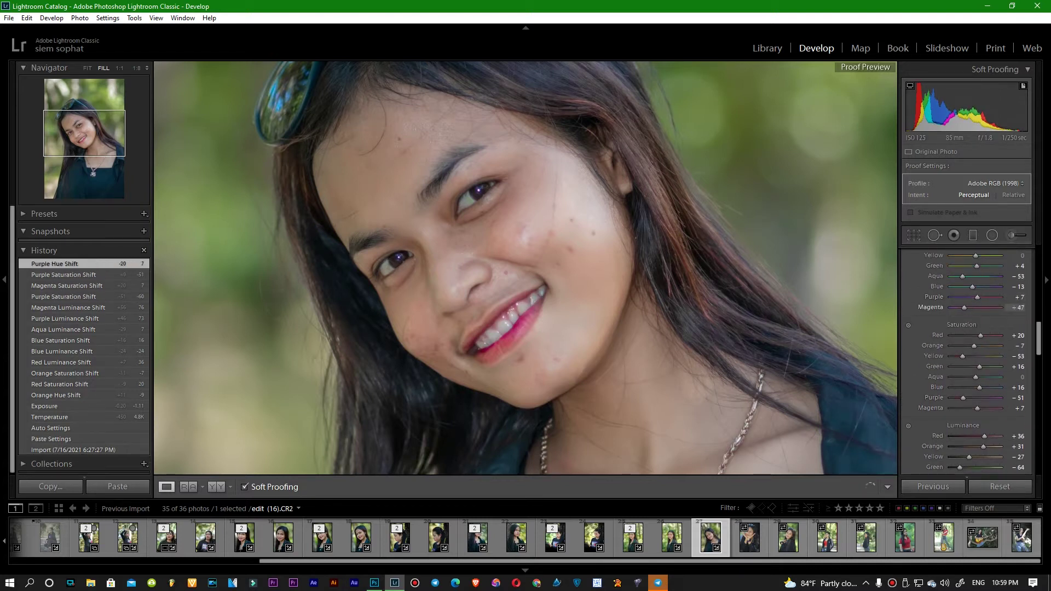
Send the adjusted portrait to Photoshop for further editing.
key("z")
right_click(537, 243)
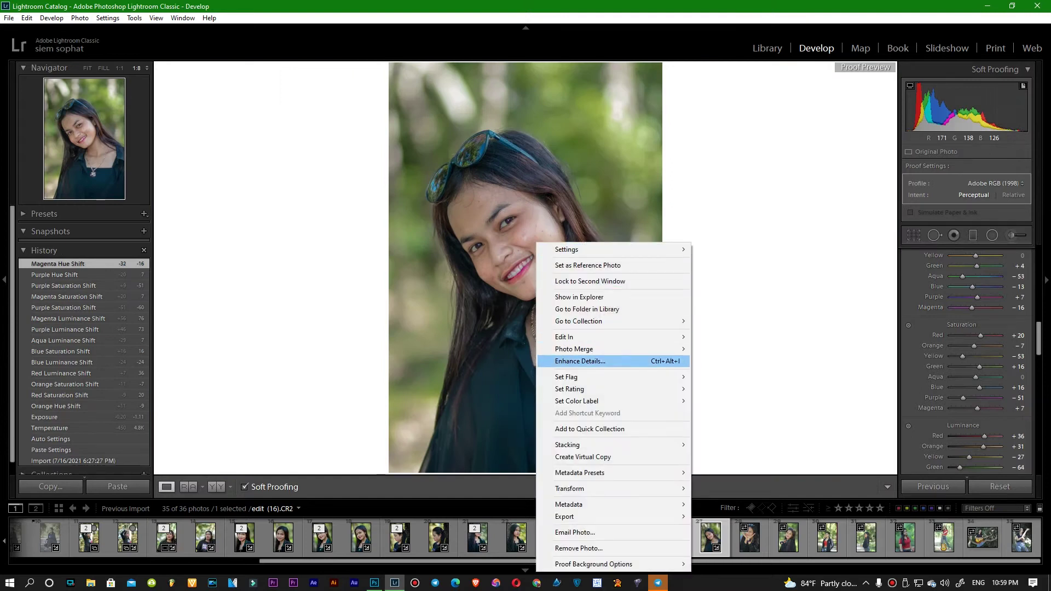
mouse_move(630, 337)
left_click(766, 338)
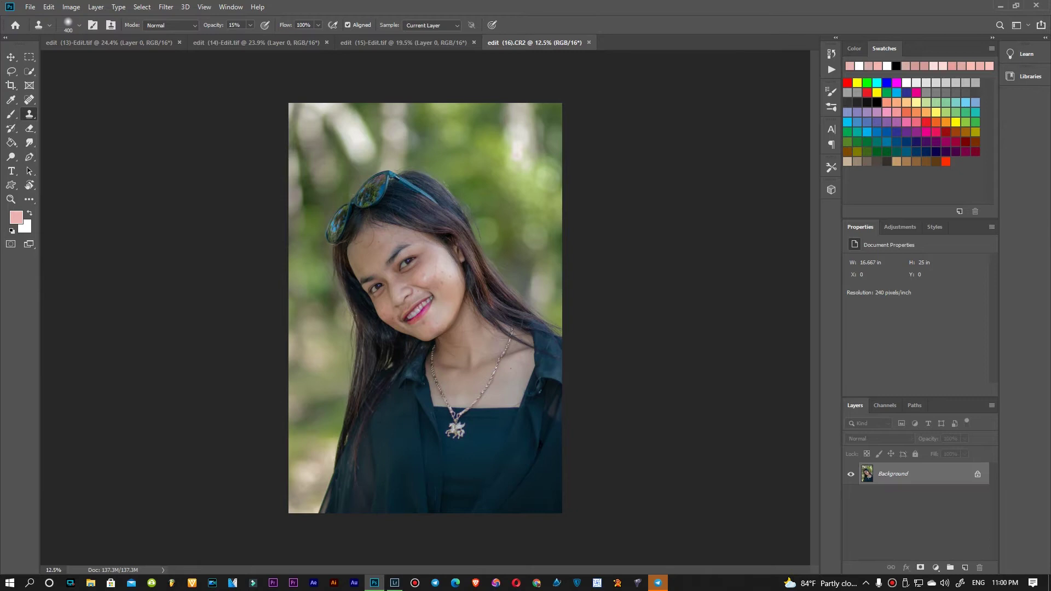
Convert the Background layer to a smart object and rasterize it into a pixel layer.
right_click(897, 472)
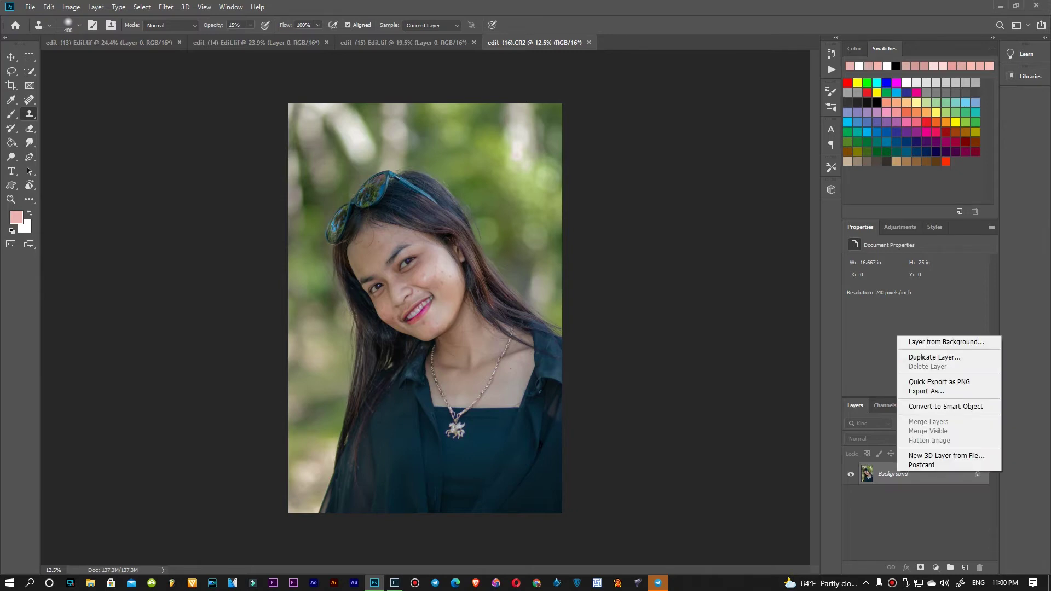
left_click(946, 407)
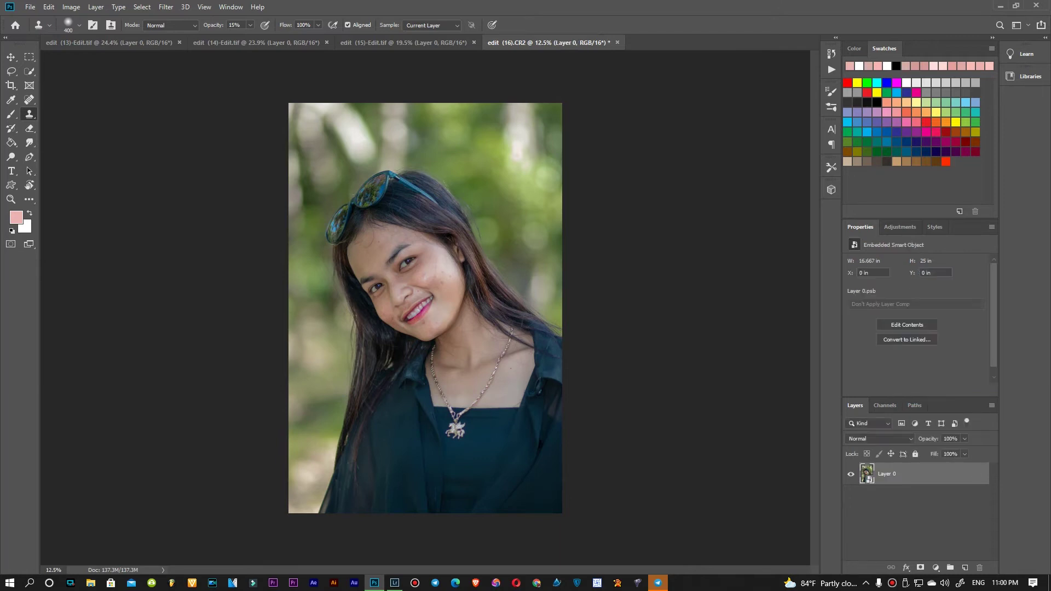
right_click(898, 474)
left_click(928, 202)
Clone out the dark spots on the cheek beside the ear with a 150 px Clone Stamp at 15% opacity.
scroll(426, 308, "up", 2)
scroll(430, 275, "up", 17)
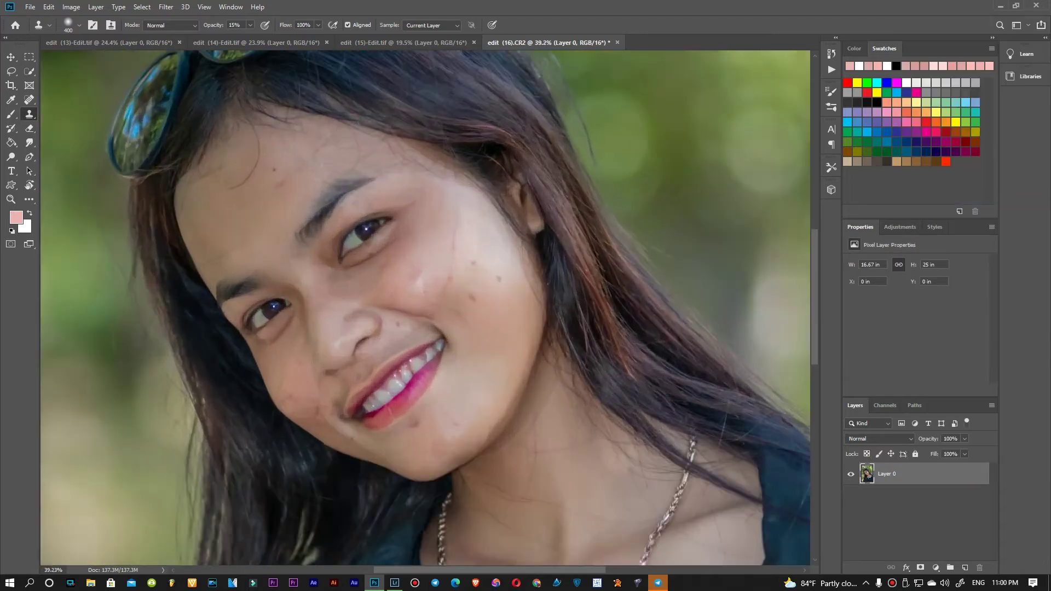
key("bracketleft")
key("bracketleft")
key("bracketleft")
key("bracketleft")
key("bracketleft")
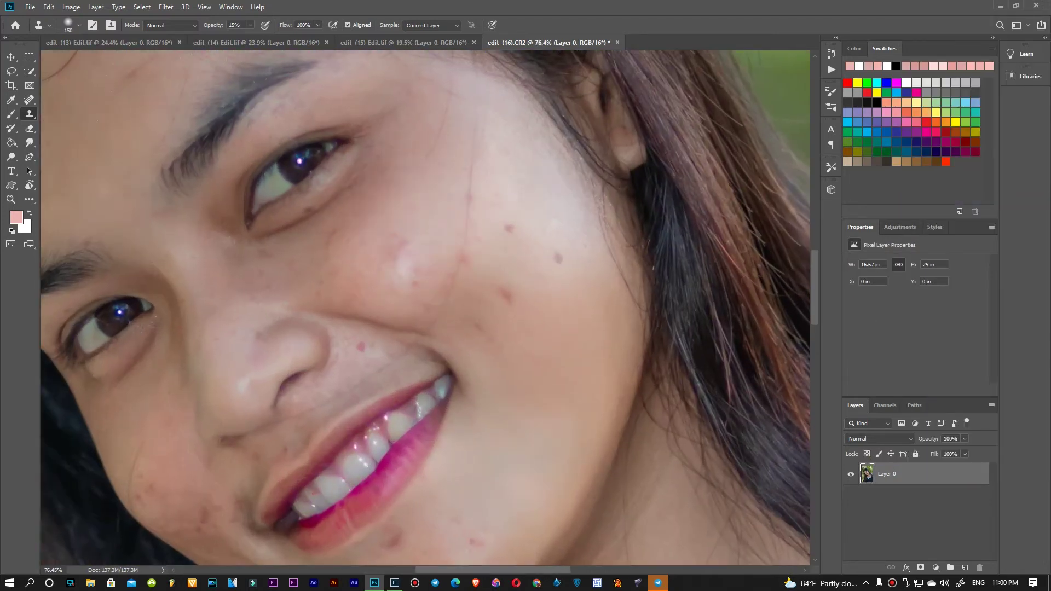
left_click(505, 295)
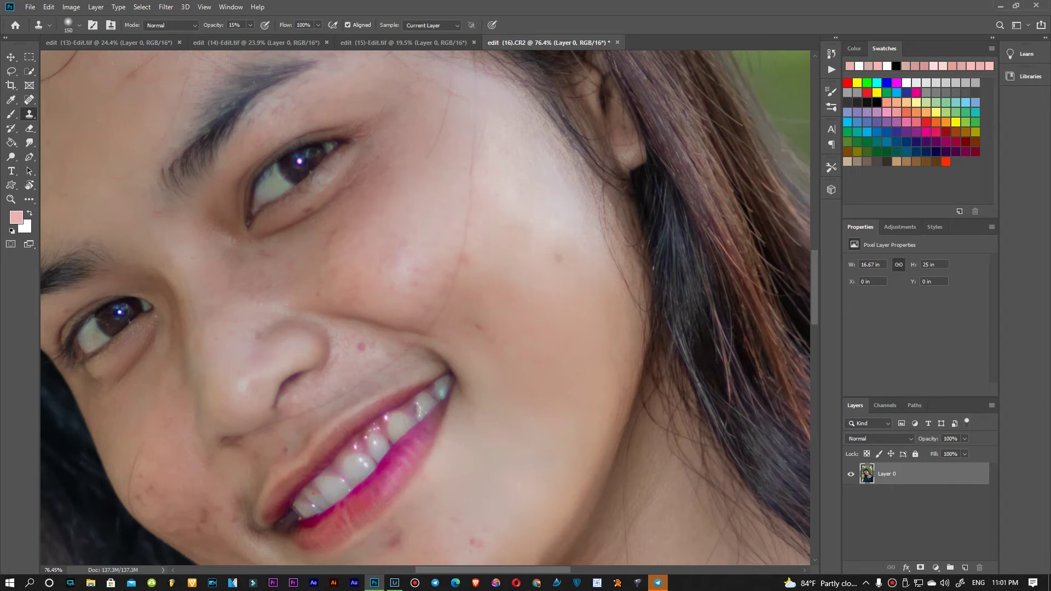
Clone smooth skin over the remaining marks on the cheek below the eye, reducing the brush to 80 px.
left_click(460, 265)
left_click(453, 287)
left_click(450, 301)
left_click(452, 292)
left_click(460, 258)
left_click(453, 276)
key("bracketleft")
left_click(451, 291)
left_click(467, 243)
key("bracketleft")
key("bracketleft")
key("bracketleft")
left_click(463, 256)
scroll(548, 235, "down", 2)
scroll(548, 235, "up", 1)
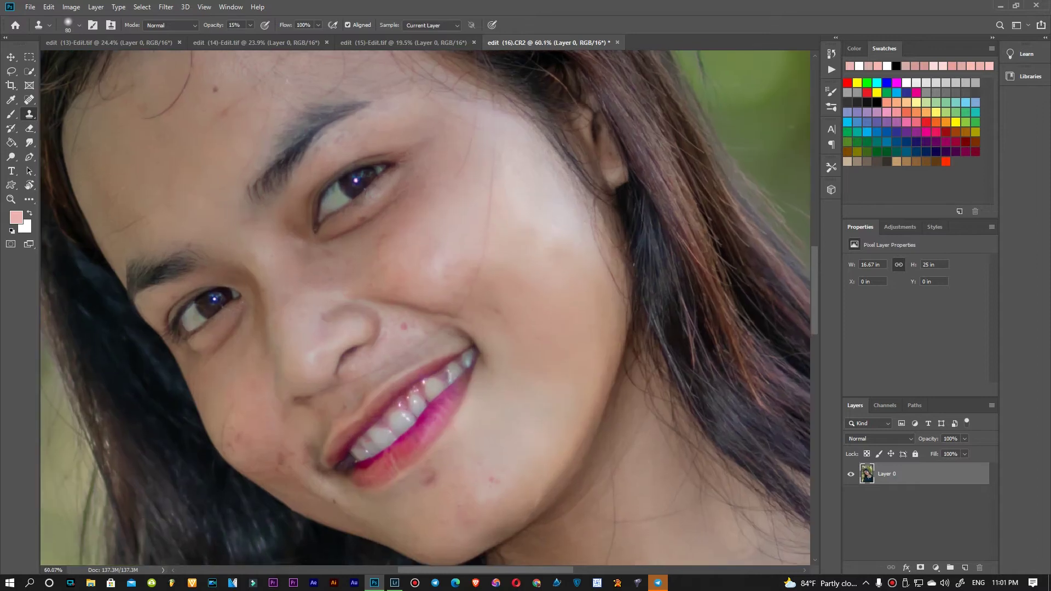
key("l")
mouse_move(514, 250)
left_mouse_down()
mouse_move(596, 224)
mouse_move(481, 94)
mouse_move(469, 219)
left_mouse_up()
right_click(535, 207)
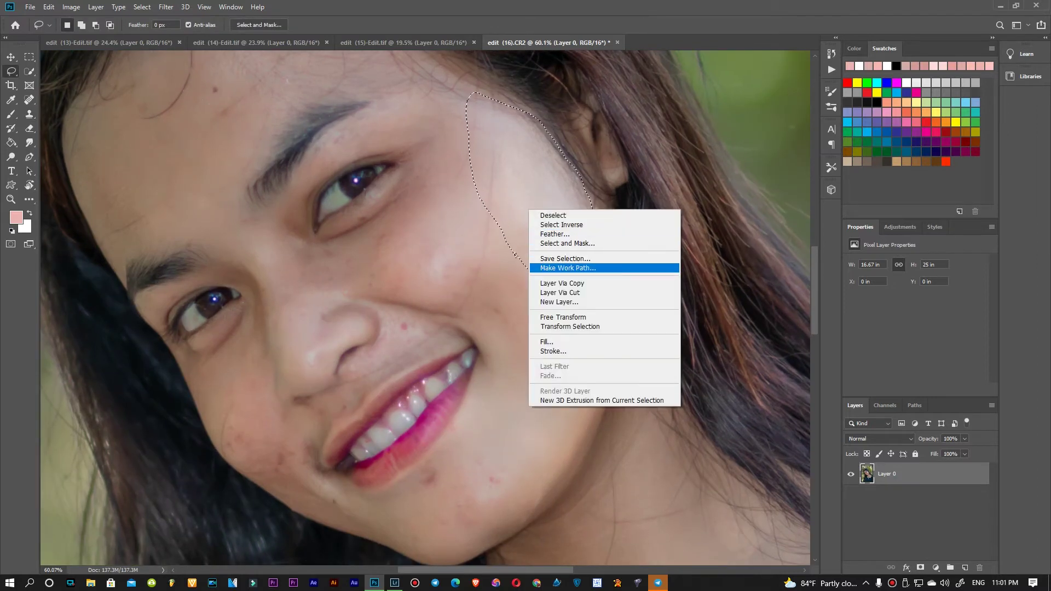
left_click(564, 263)
key("Escape")
right_click(512, 192)
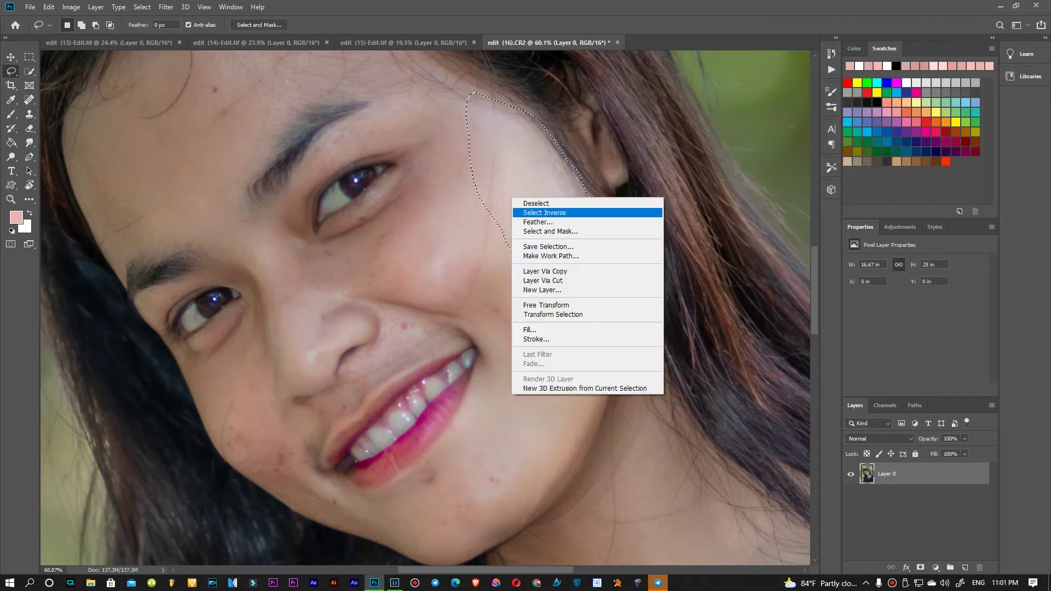
left_click(542, 256)
key("Return")
key("ctrl+Return")
right_click(531, 240)
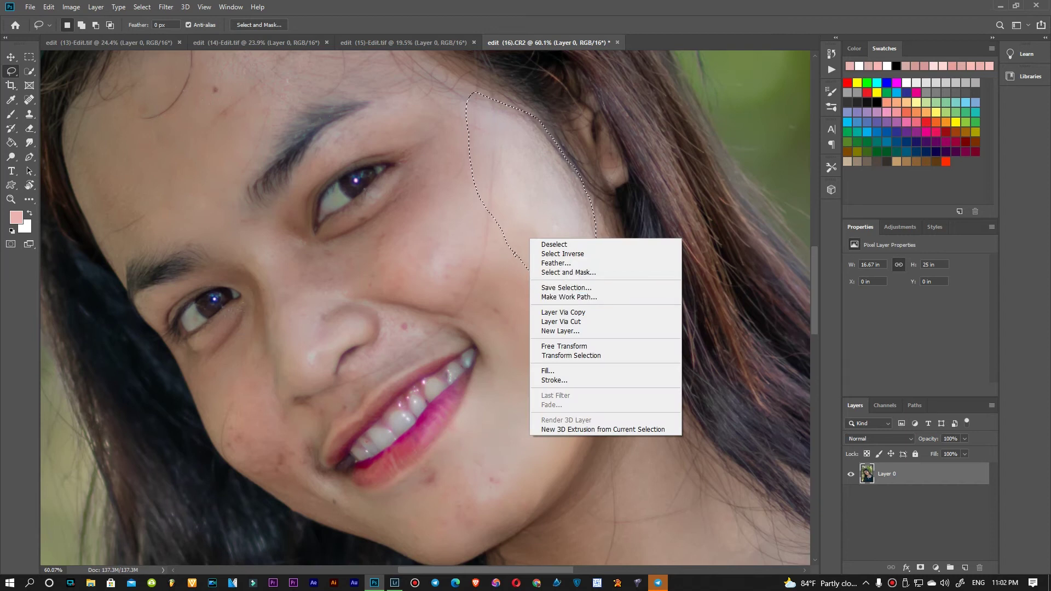
left_click(515, 253)
key("ctrl+d")
Lasso the shiny cheek area between the eye and ear and refine the selection's edge with Select and Mask.
mouse_move(490, 189)
left_mouse_down()
mouse_move(550, 259)
mouse_move(592, 191)
mouse_move(477, 110)
mouse_move(490, 191)
left_mouse_up()
right_click(501, 197)
left_click(548, 230)
left_click_drag(899, 213, 907, 213)
left_click_drag(899, 304, 965, 334)
left_click_drag(899, 364, 908, 364)
mouse_move(906, 213)
left_mouse_down()
mouse_move(931, 212)
mouse_move(905, 213)
left_mouse_up()
left_click(987, 559)
key("Return")
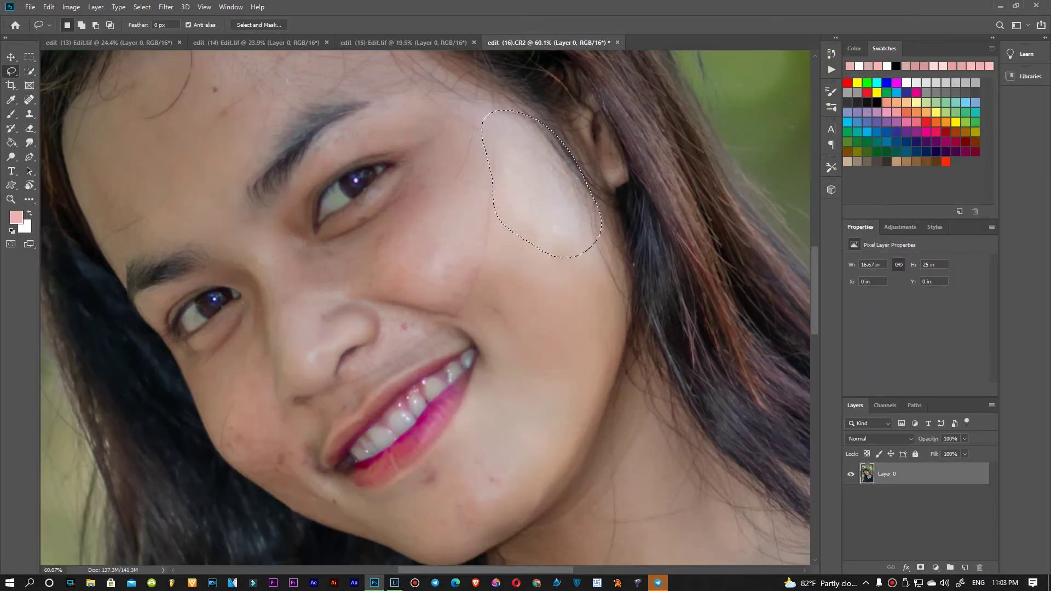
Clone even skin tone over the selected cheek highlight with a 300 px brush and clear the selection.
key("s")
key("bracketright")
key("bracketright")
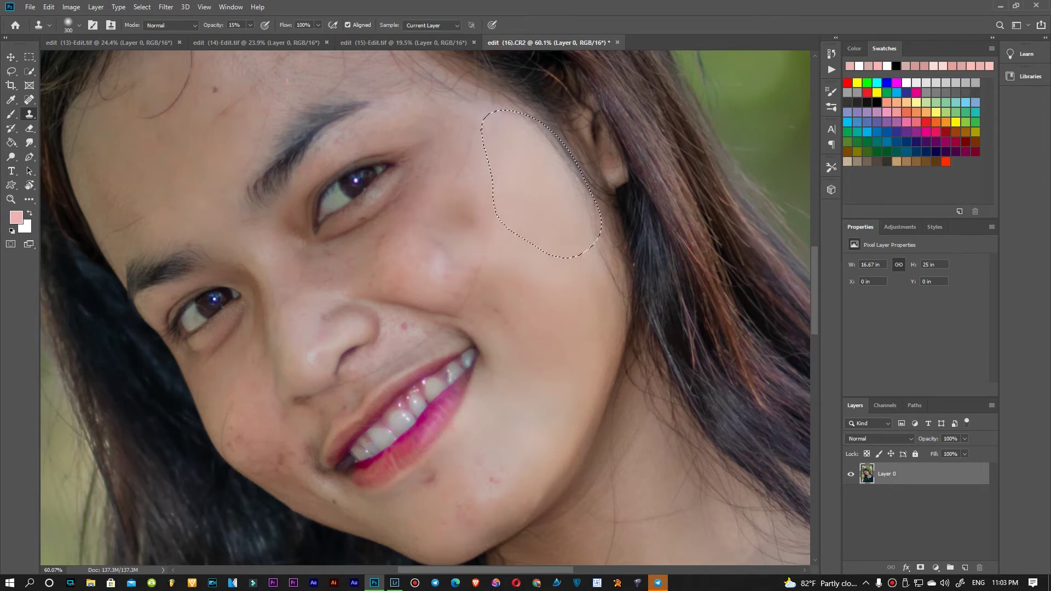
key("ctrl+d")
scroll(524, 300, "down", 5)
scroll(524, 300, "up", 5)
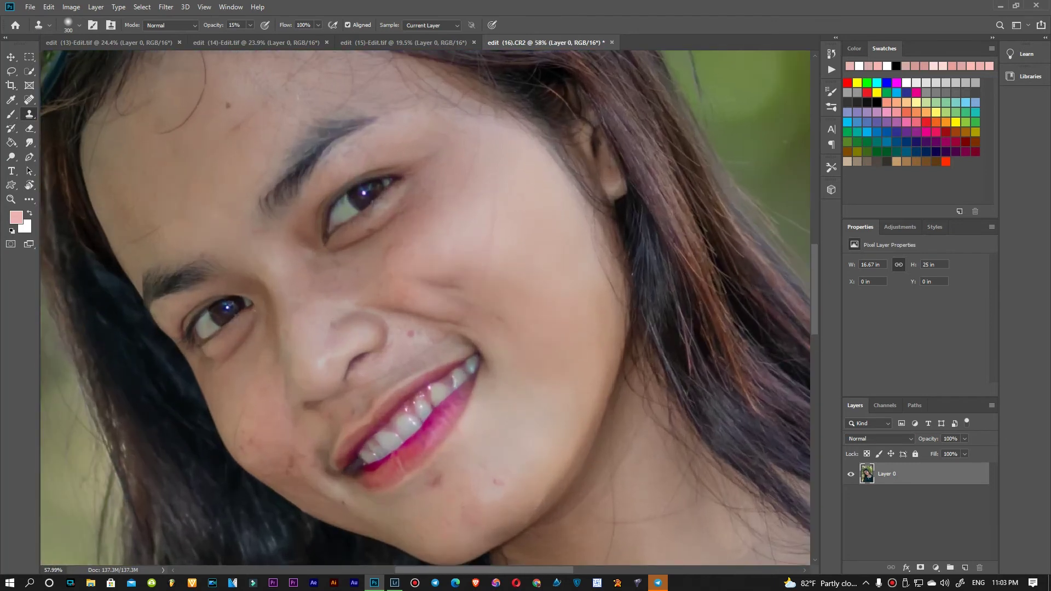
key("ctrl+0")
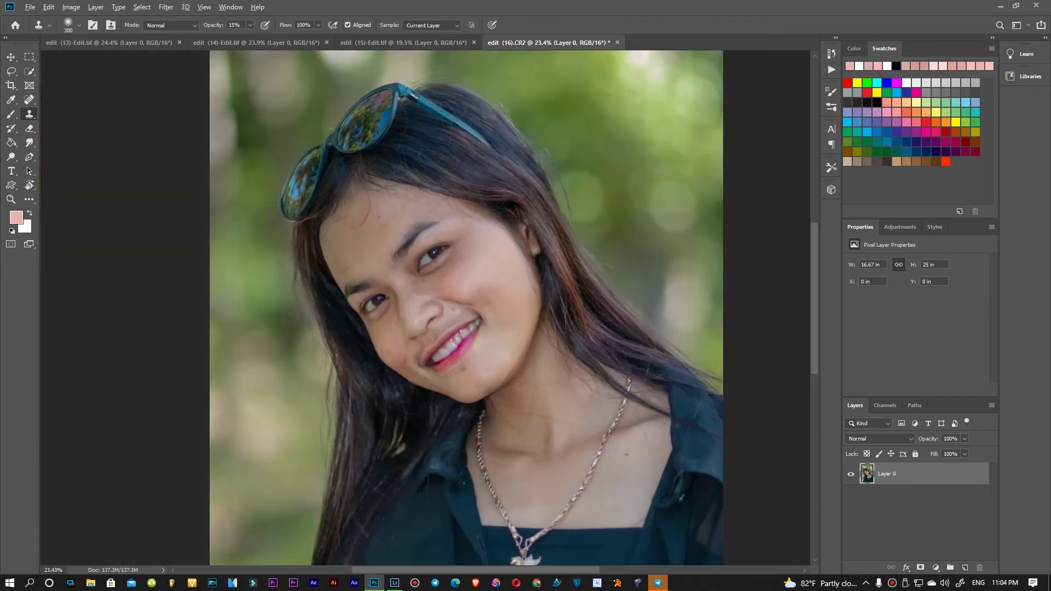
Clone out the pink spot between the nose and upper lip with a 90 px brush.
scroll(485, 294, "up", 5)
key("[")
key("[")
key("[")
key("[")
key("[")
key("[")
key("[")
scroll(485, 294, "up", 5)
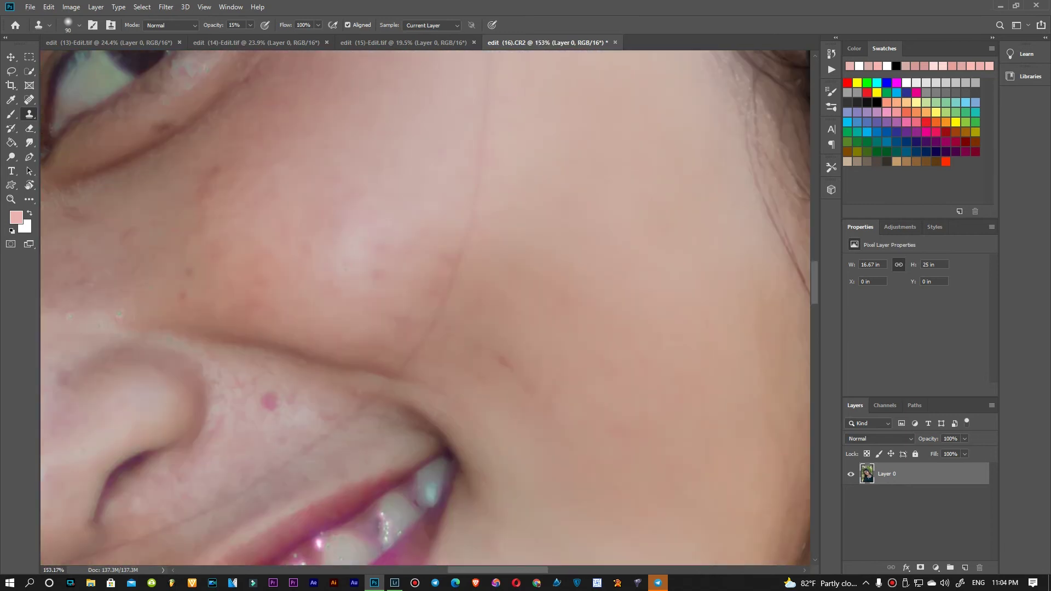
scroll(506, 364, "up", 2)
scroll(426, 308, "up", 1)
scroll(425, 308, "left", 2)
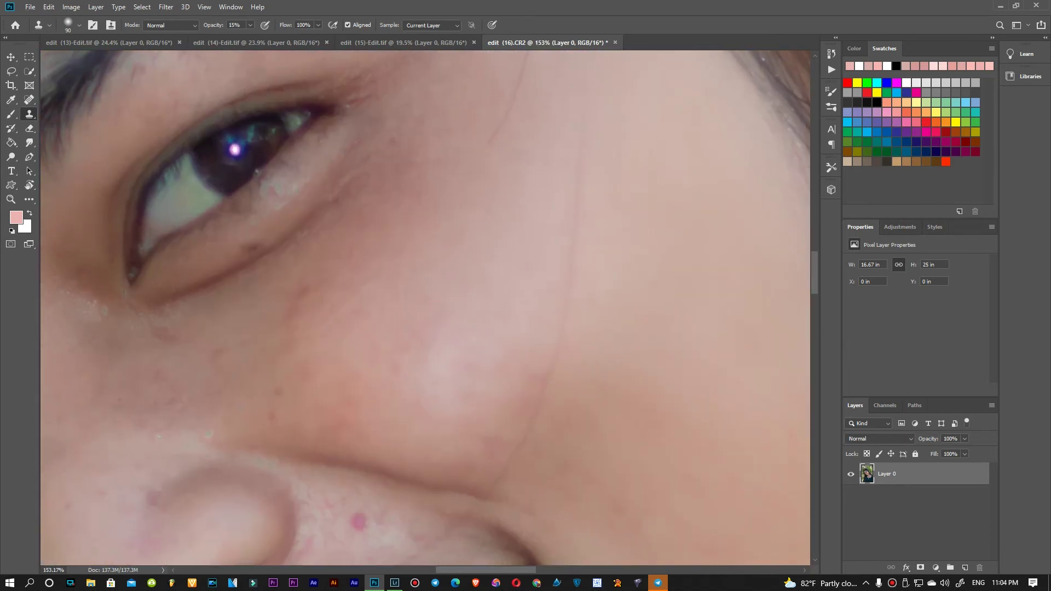
scroll(383, 372, "down", 3)
scroll(383, 372, "left", 5)
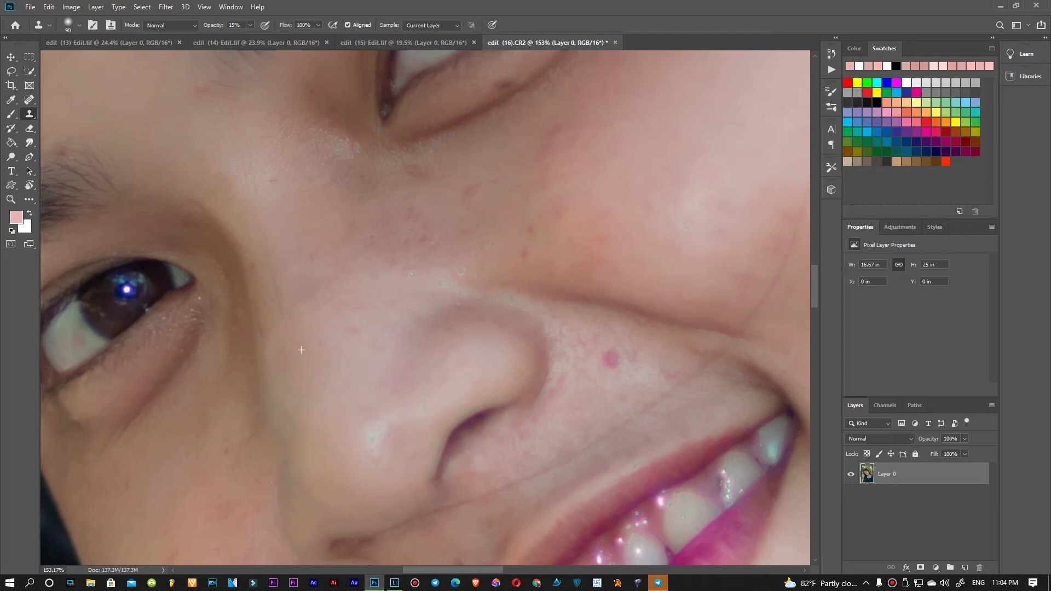
left_click(611, 359)
Clone away the small marks on the skin around the nose and inner cheek with a 35 px brush.
scroll(538, 217, "up", 3)
scroll(538, 217, "right", 2)
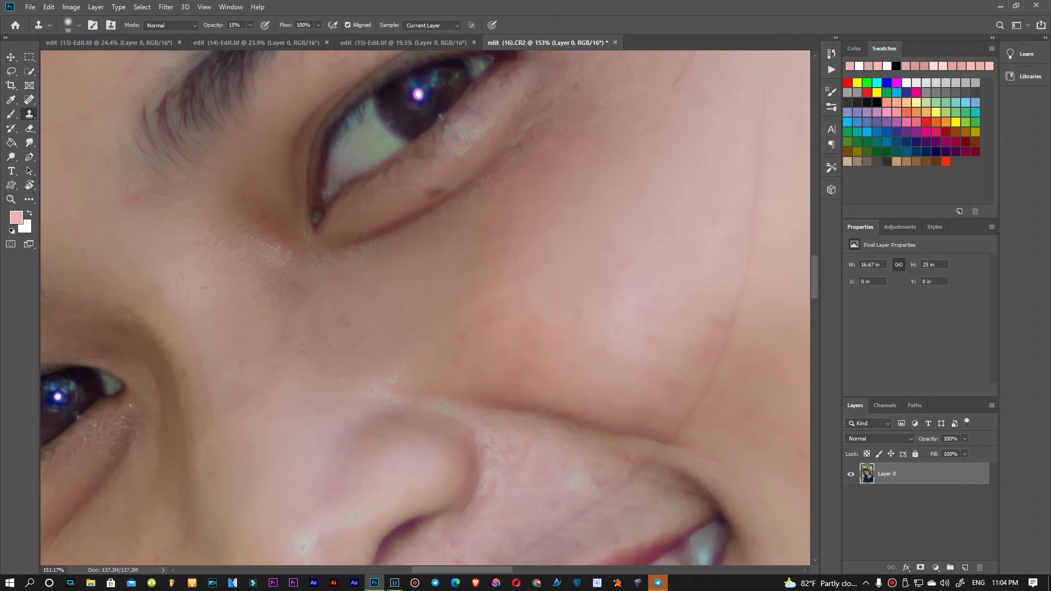
scroll(410, 353, "up", 5)
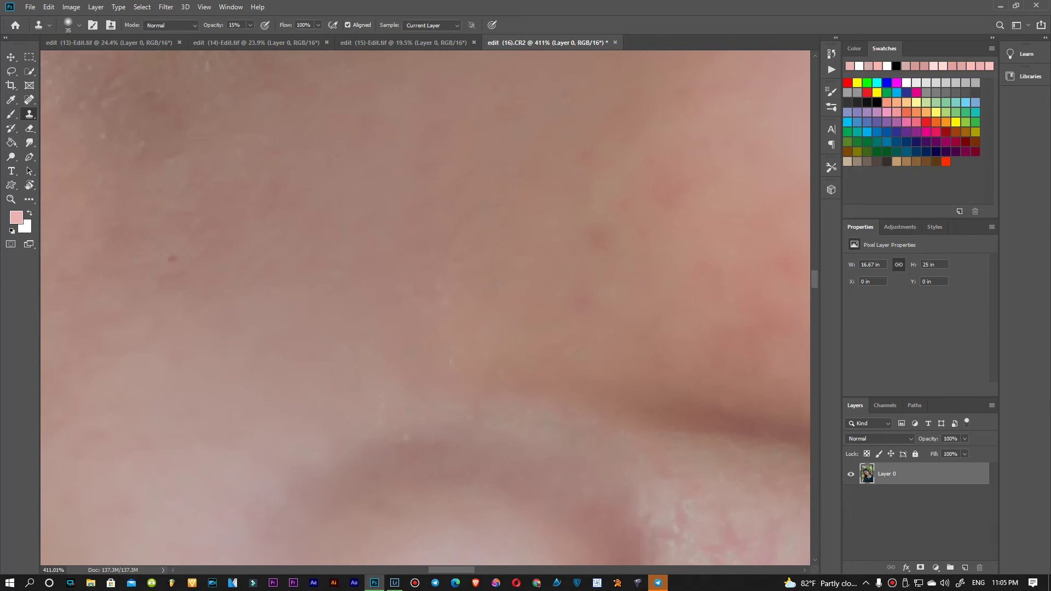
scroll(406, 405, "down", 5)
left_click_drag(226, 254, 425, 296)
scroll(425, 296, "up", 3)
left_click(247, 387)
left_click_drag(288, 197, 277, 478)
Set the Clone Stamp to a 45 px brush and 22% opacity for retouching the blemishes on the forehead.
key("bracketright")
key("bracketright")
scroll(518, 197, "down", 6)
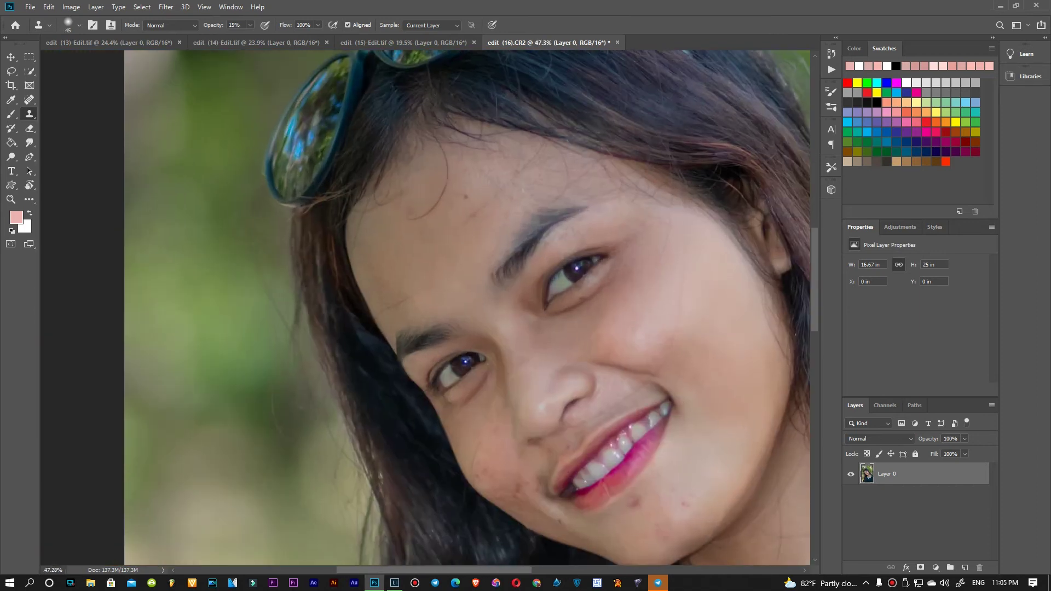
scroll(507, 180, "up", 8)
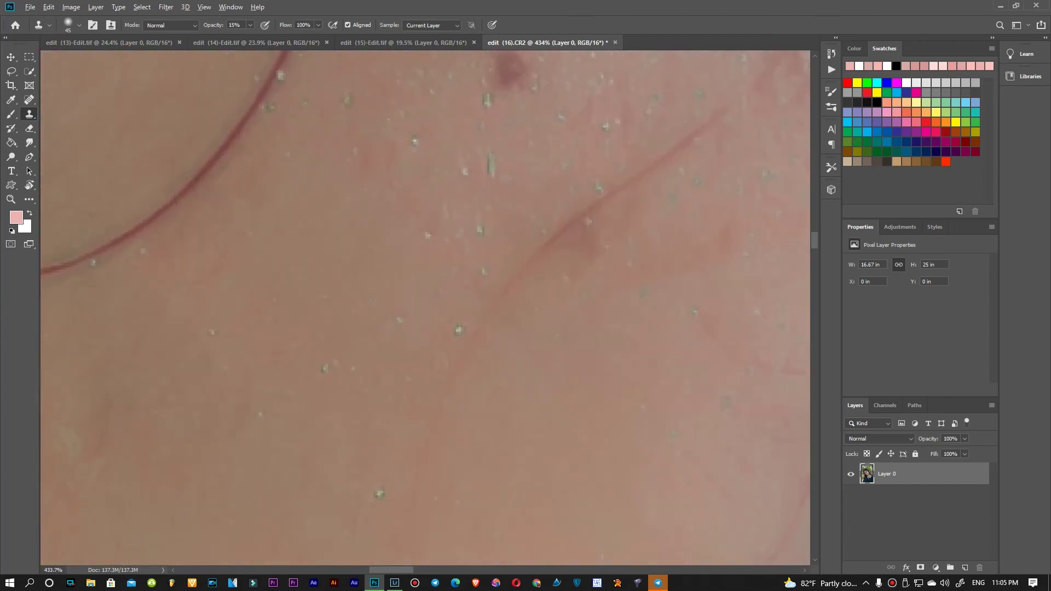
left_click(251, 25)
key("Return")
scroll(302, 393, "up", 5)
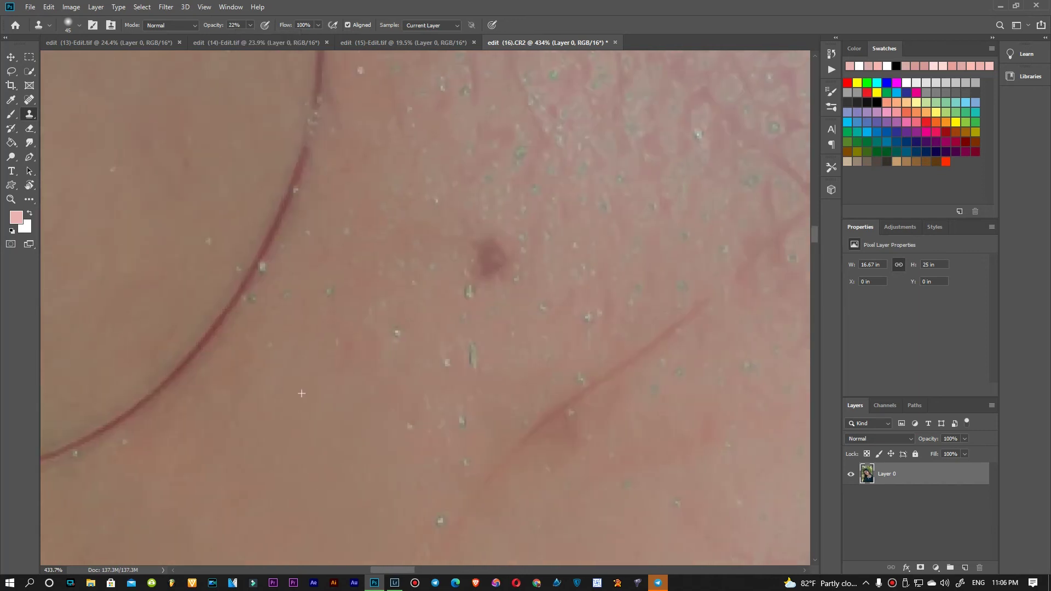
Clone smooth skin over the portrait's right cheek with a 300 px brush and undo the last dab.
scroll(366, 419, "down", 5)
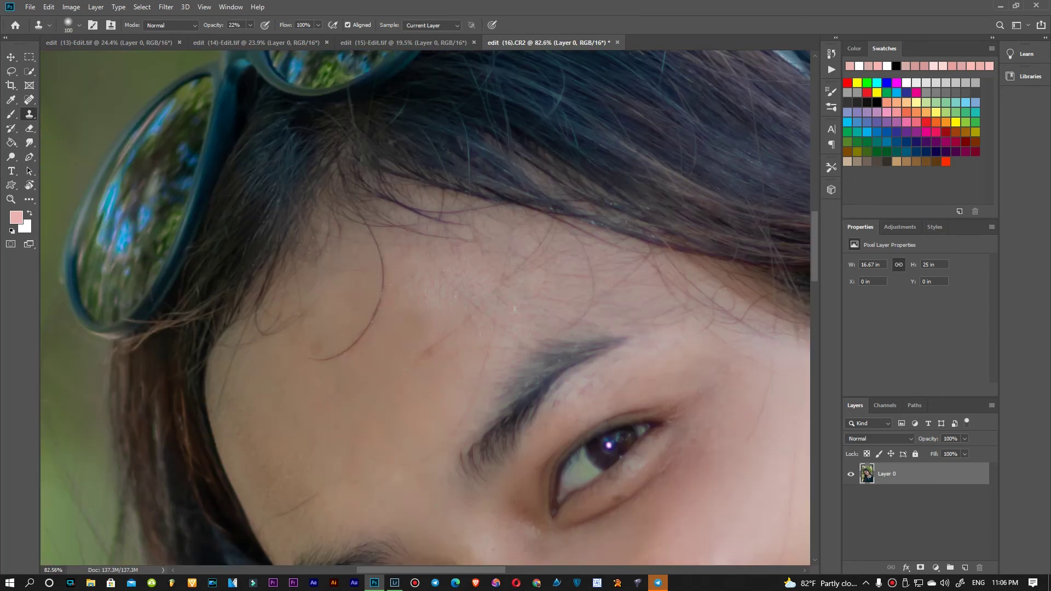
scroll(460, 345, "down", 5)
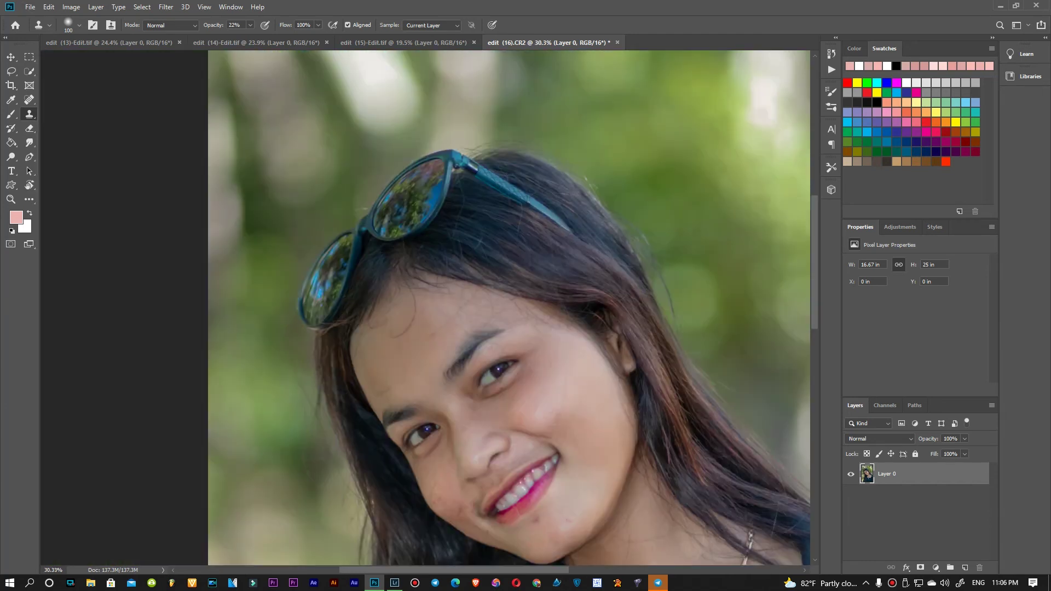
scroll(525, 427, "up", 5)
key("bracketright")
key("bracketright")
left_click(662, 292, "alt")
left_click(641, 270)
left_click(632, 268)
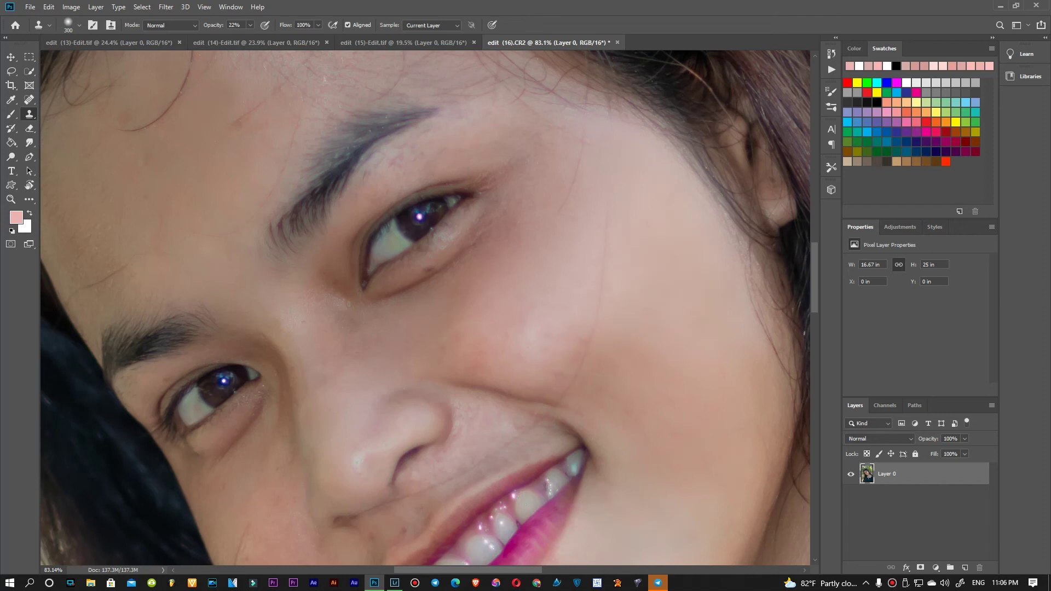
left_click(676, 313)
key("ctrl+z")
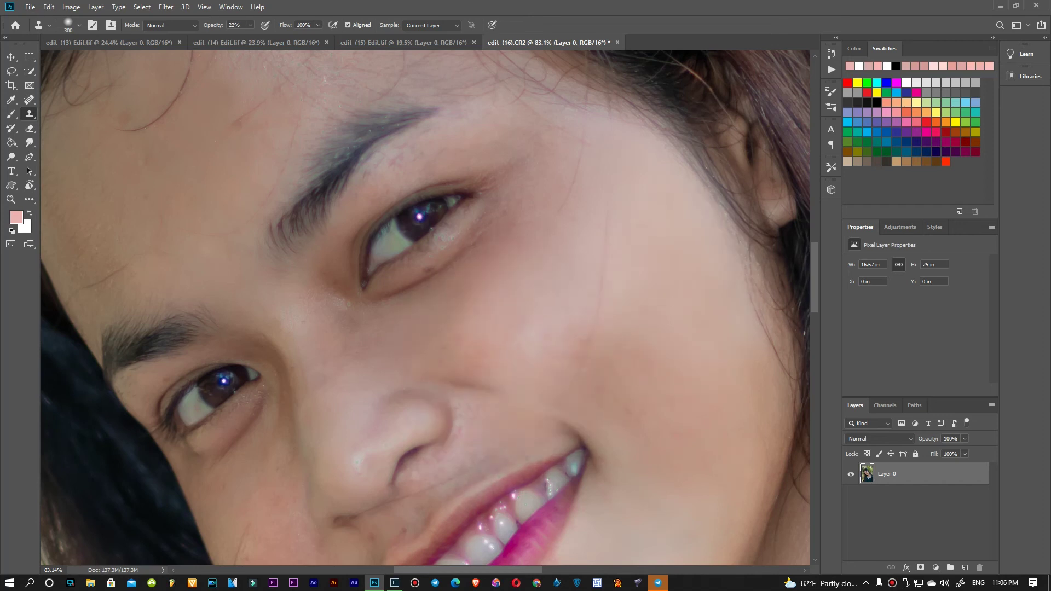
Resample nearby skin and blend the highlight on the portrait's right cheek above the smile fold.
left_click(528, 353, "alt")
left_click(598, 371, "alt")
left_click(556, 361, "alt")
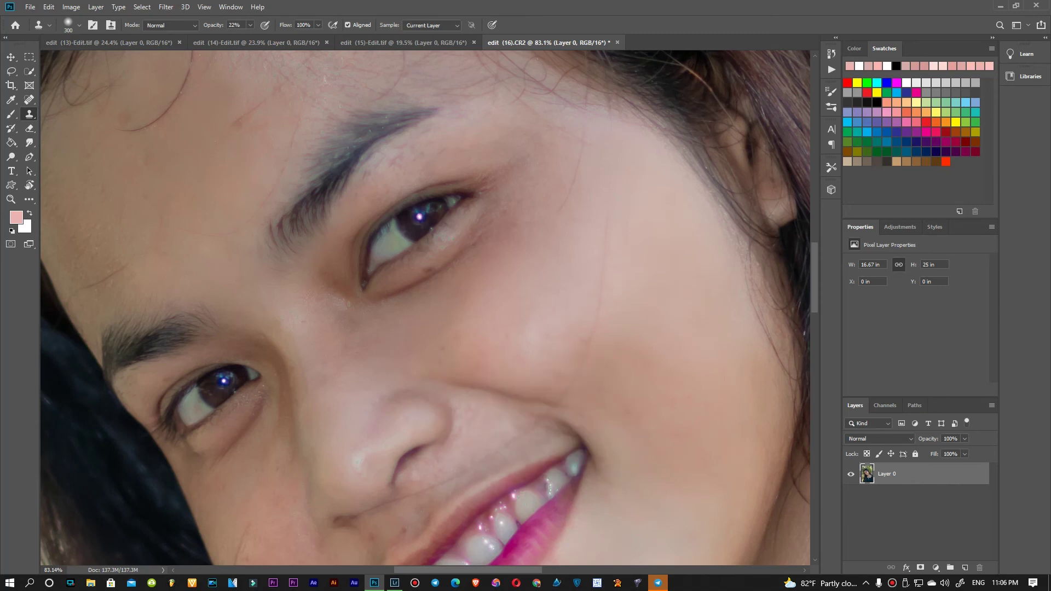
Check the retouched forehead, eye area and cheeks at several magnifications.
scroll(575, 406, "down", 5)
scroll(558, 389, "up", 6)
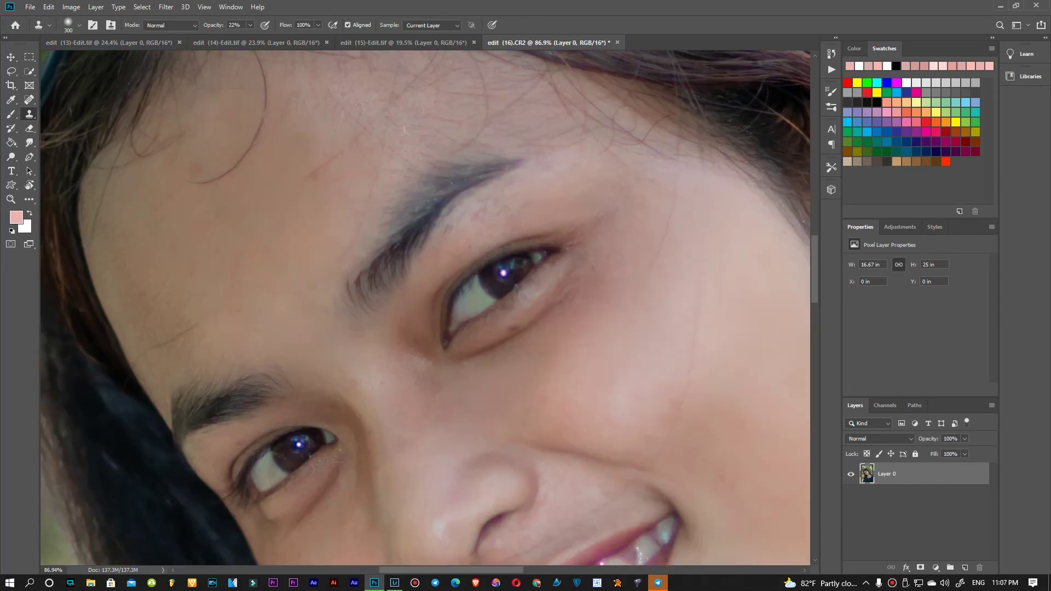
scroll(569, 372, "down", 3)
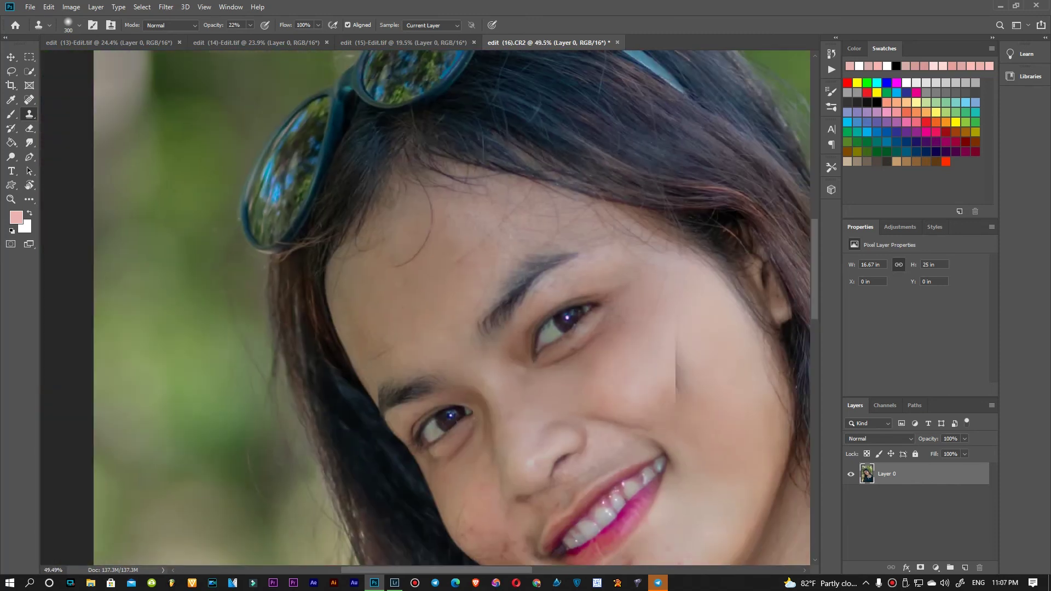
scroll(536, 391, "up", 2)
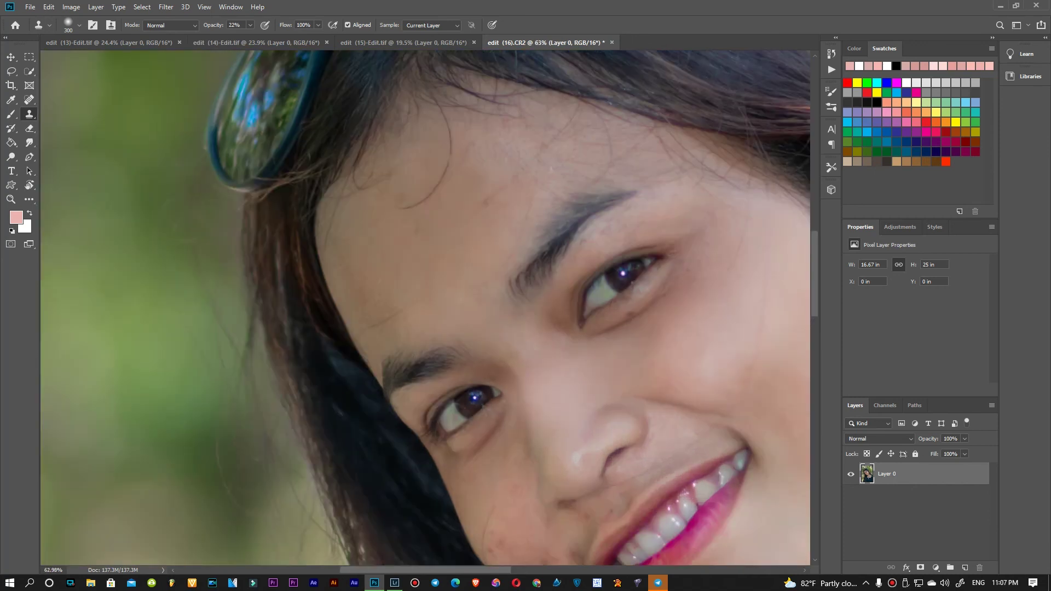
scroll(536, 392, "down", 3)
scroll(548, 378, "down", 4)
scroll(569, 328, "up", 4)
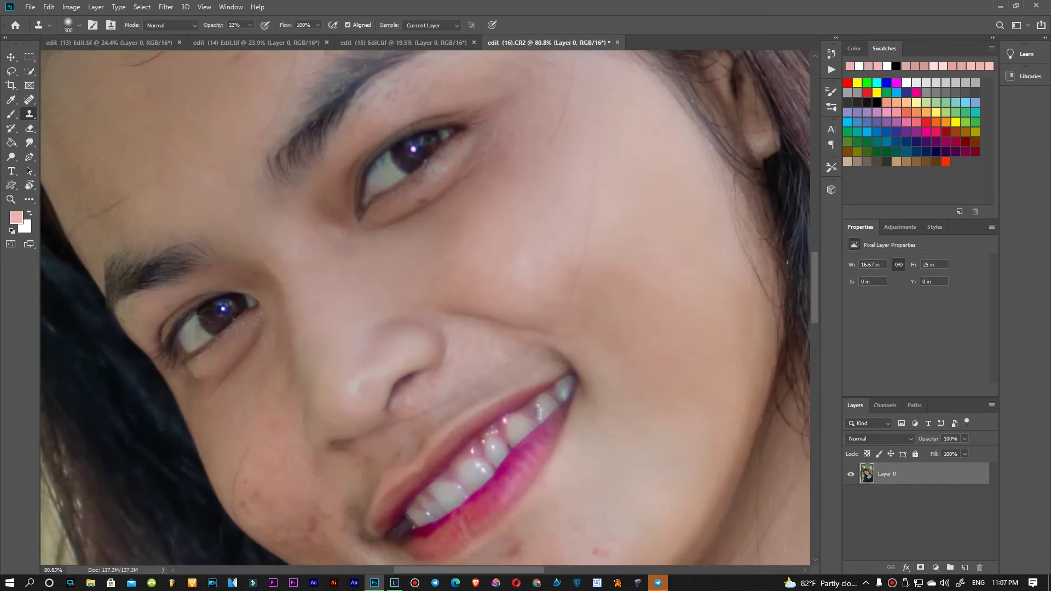
Clone out the spot below the lower lip and the blemishes on the portrait's left cheek with a brush of up to 175 px.
left_click_drag(500, 437, 561, 267)
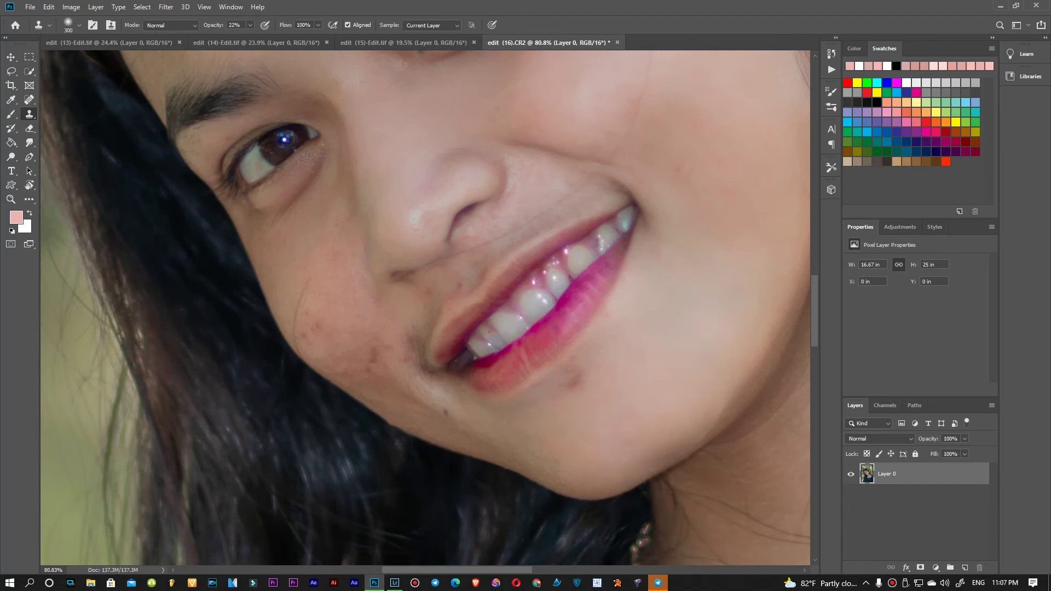
left_click(652, 330)
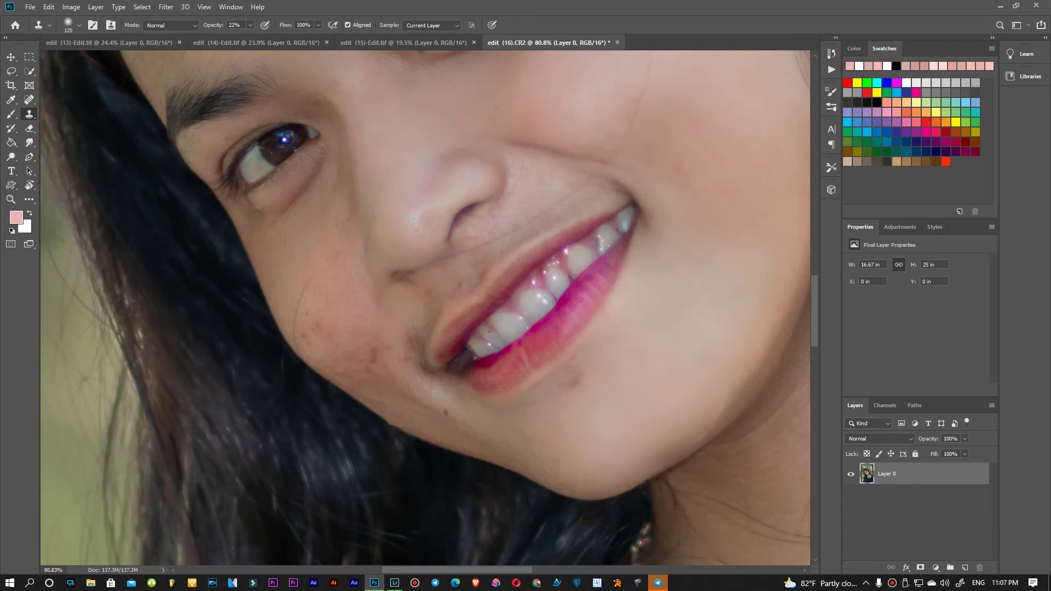
left_click(353, 349)
key("[")
key("[")
key("[")
left_click(320, 338)
left_click(316, 304)
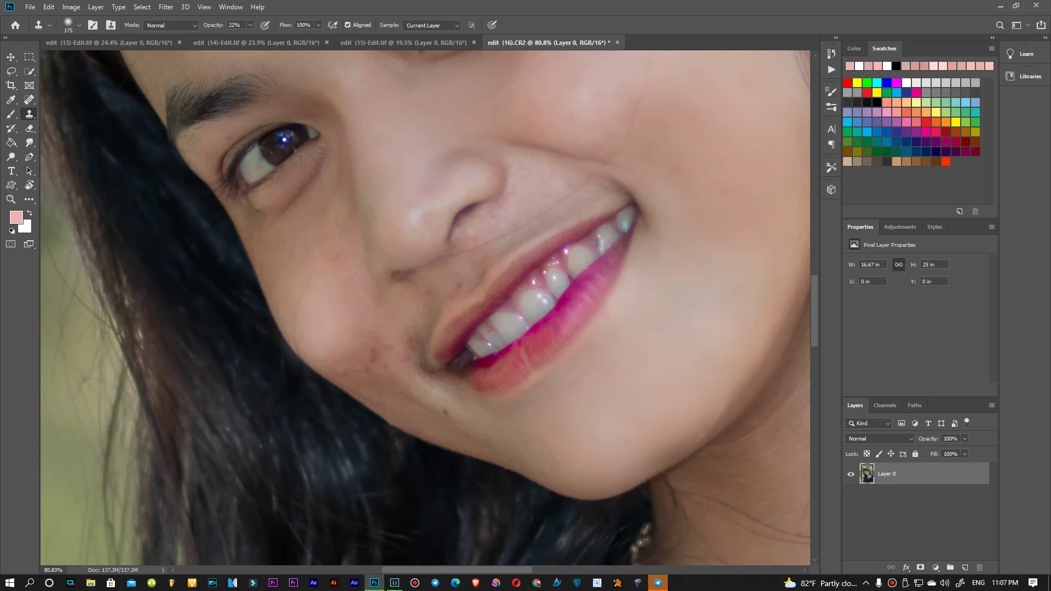
left_click(373, 353)
Lower the Clone Stamp opacity to 13% and clone clean skin onto the portrait's left cheek with a 200 px brush.
key("ctrl+0")
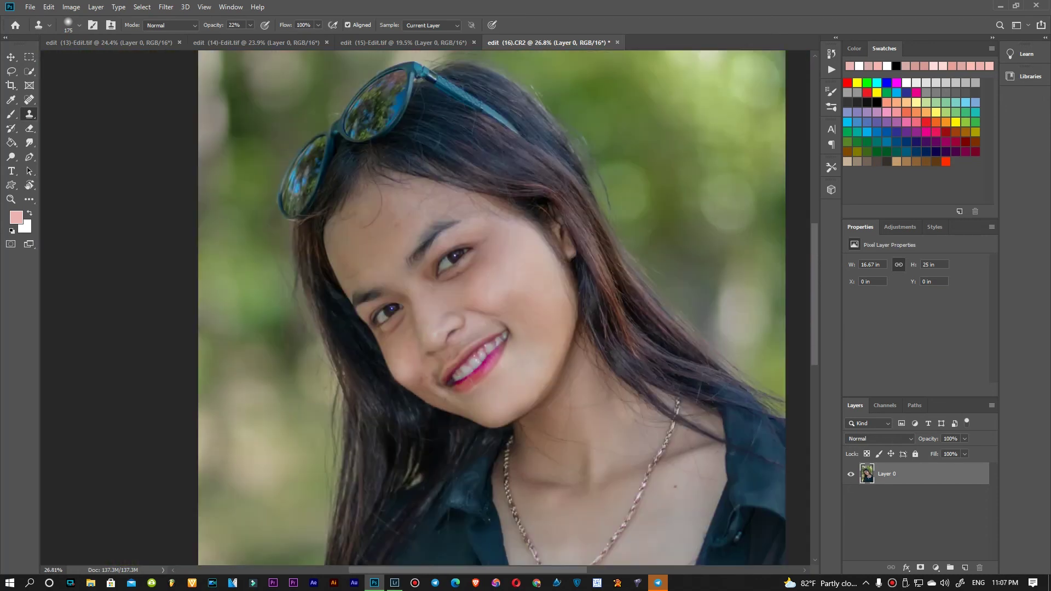
scroll(466, 380, "up", 10)
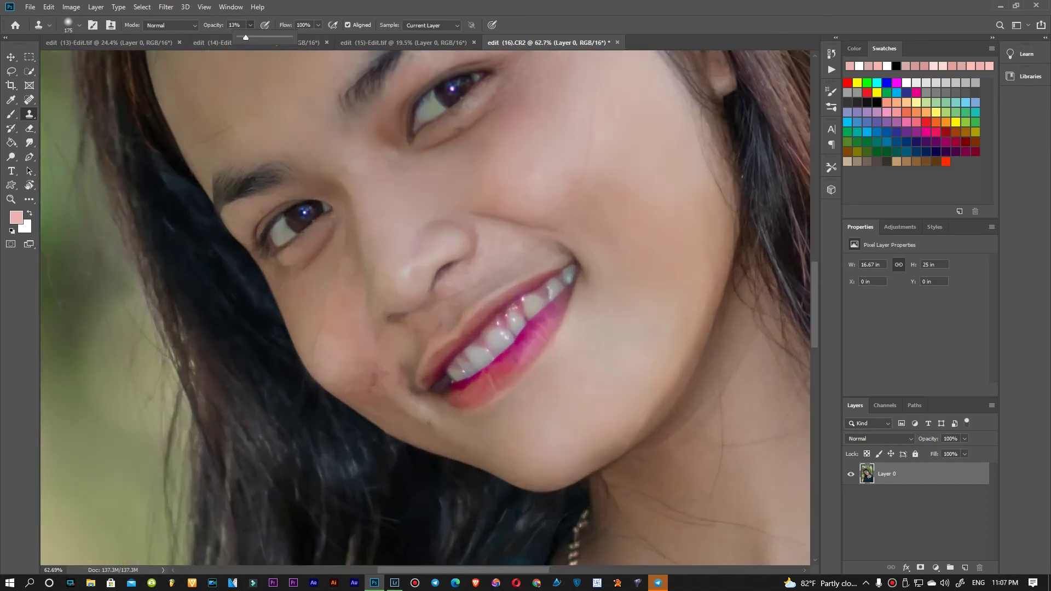
key("]")
key("]")
left_click(664, 359, "alt")
left_click(300, 406)
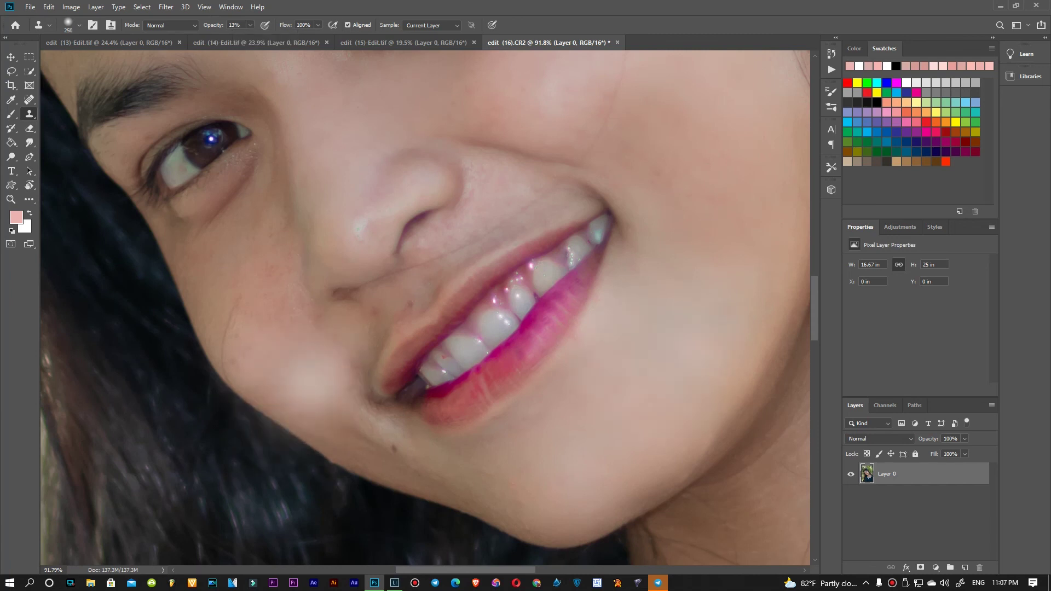
Even out the skin tone from below the eye down to the jaw on the portrait's left side, enlarging the brush to 250 px.
left_click(270, 300)
left_click(231, 321)
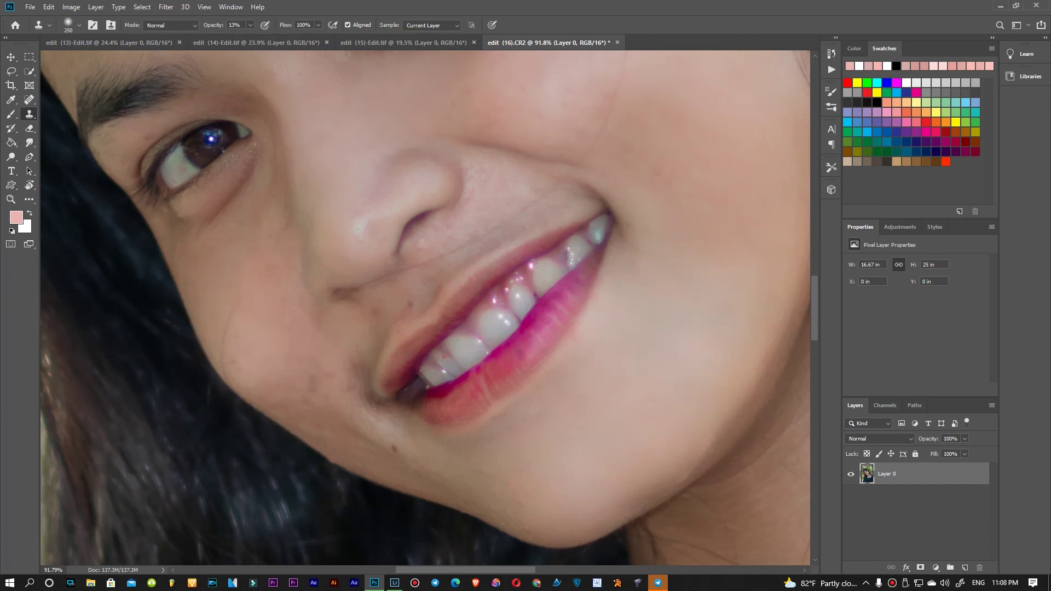
left_click(203, 258)
left_click(259, 219)
key("alt")
left_click(356, 451)
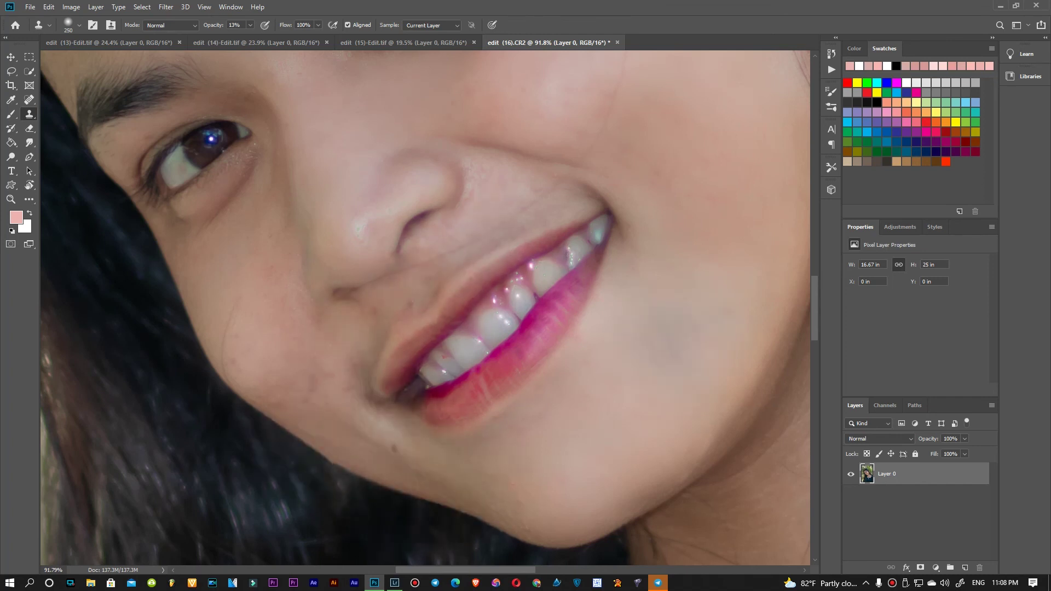
Try to smooth the portrait's right cheek with a 500 px Clone Stamp brush and undo each dab.
scroll(580, 402, "down", 5)
scroll(569, 400, "down", 2)
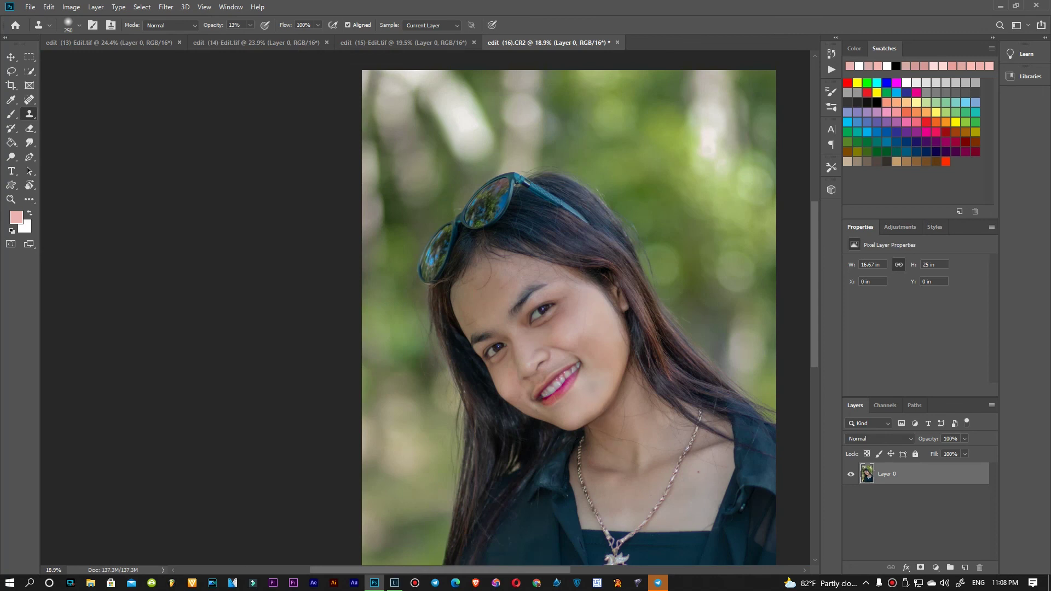
scroll(529, 373, "up", 5)
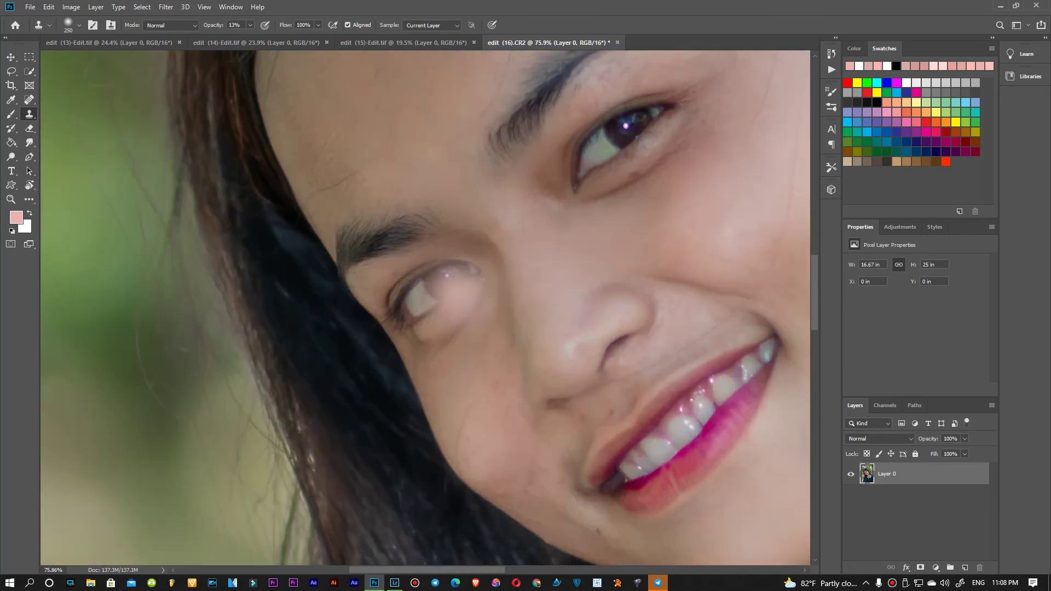
scroll(503, 320, "down", 1)
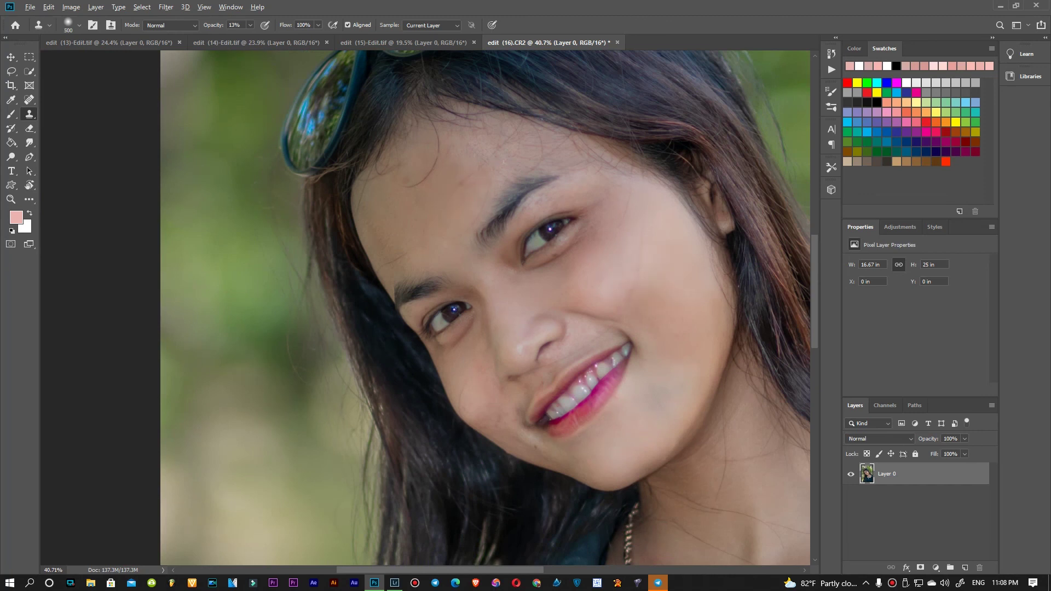
left_click(667, 293)
key("ctrl+z")
left_click(662, 280)
key("ctrl+z")
left_click(673, 290)
key("ctrl+z")
Reduce the brush to 200 px, sample clean cheek skin and clone it over the lower part of the portrait's left cheek.
key("ctrl+0")
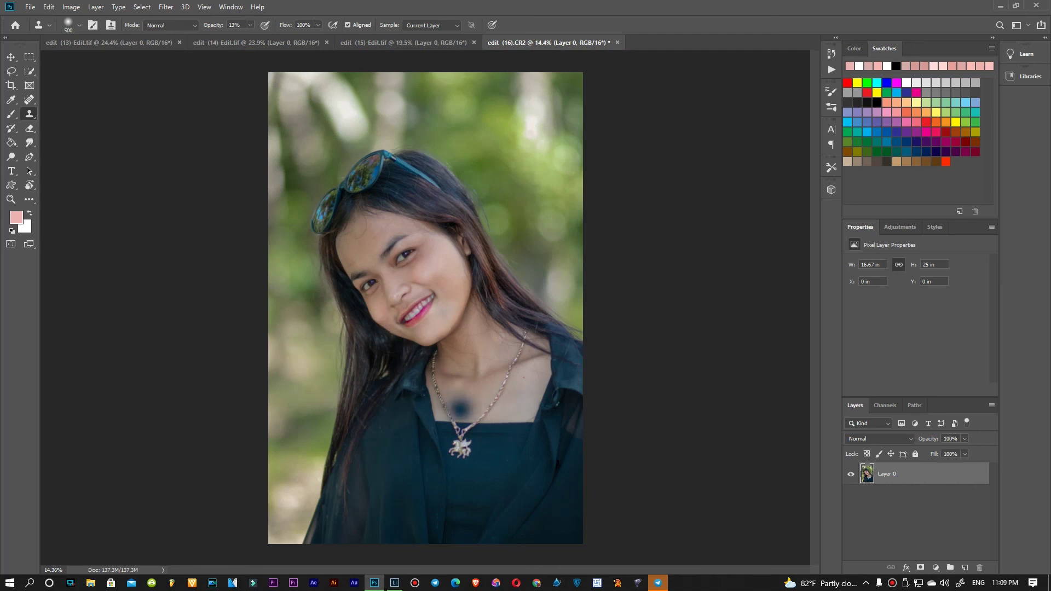
scroll(410, 332, "up", 10)
left_click_drag(283, 232, 398, 500)
key("bracketleft")
key("bracketleft")
key("bracketleft")
key("bracketleft")
key("bracketleft")
key("bracketright")
key("bracketright")
left_click(619, 243, "alt")
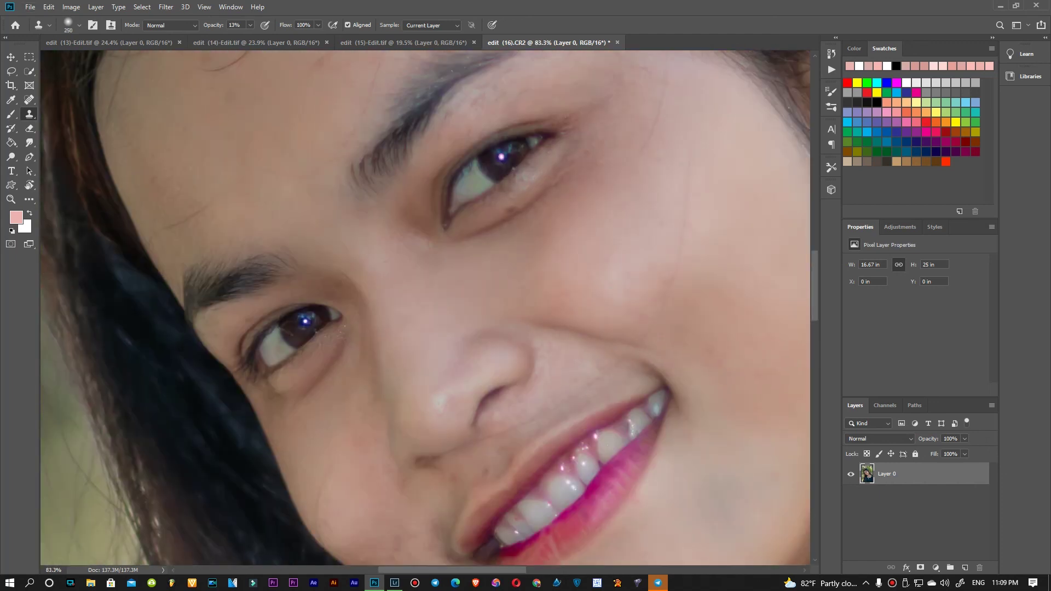
left_click(322, 539)
left_click(372, 517)
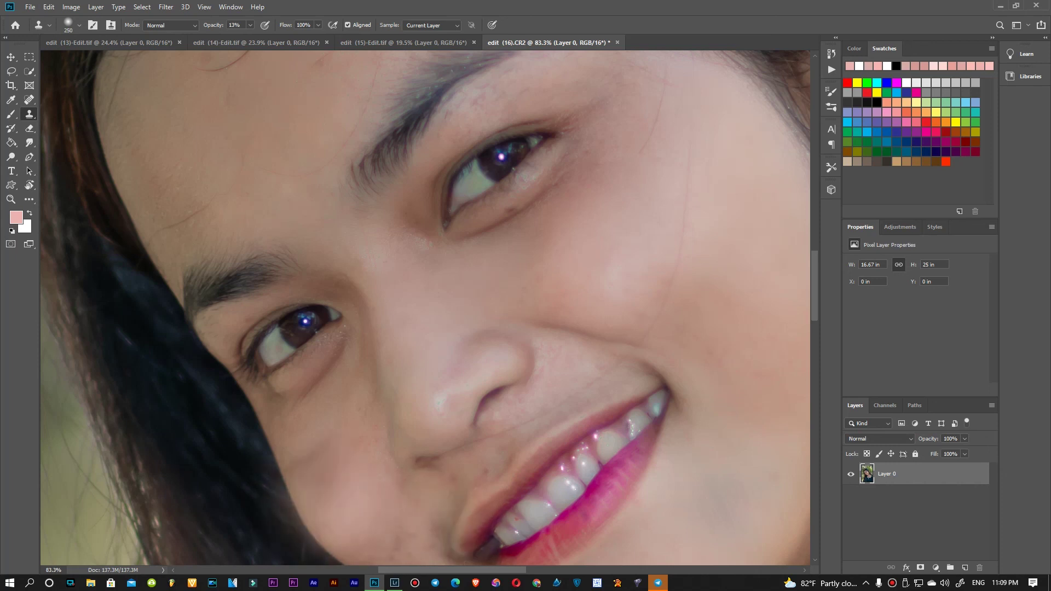
Compare the cloned left cheek with the rest of the face in close-up and wider views.
scroll(320, 469, "down", 3)
scroll(515, 481, "up", 2)
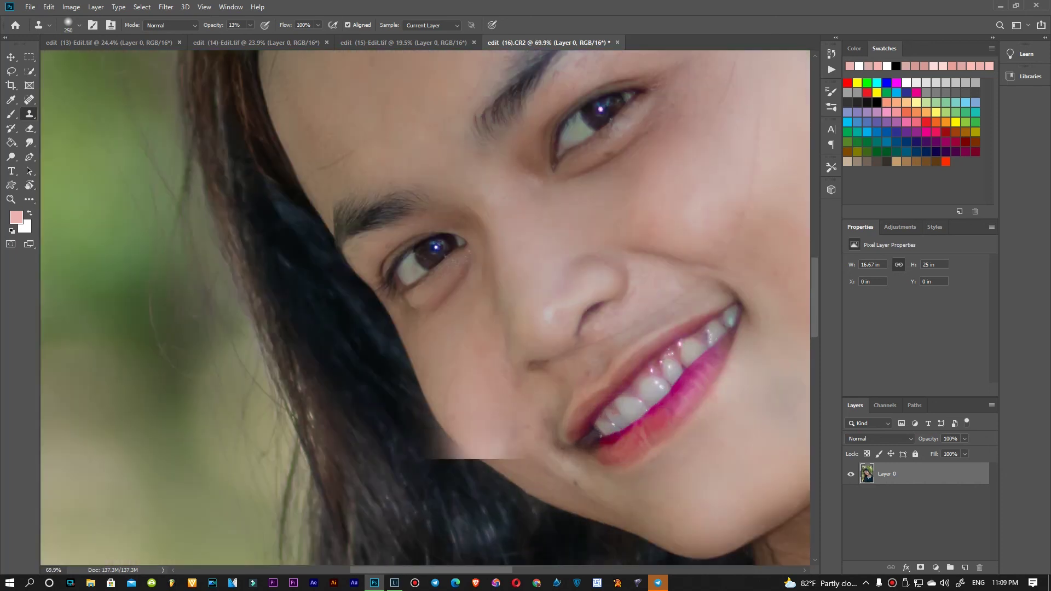
scroll(503, 443, "down", 5)
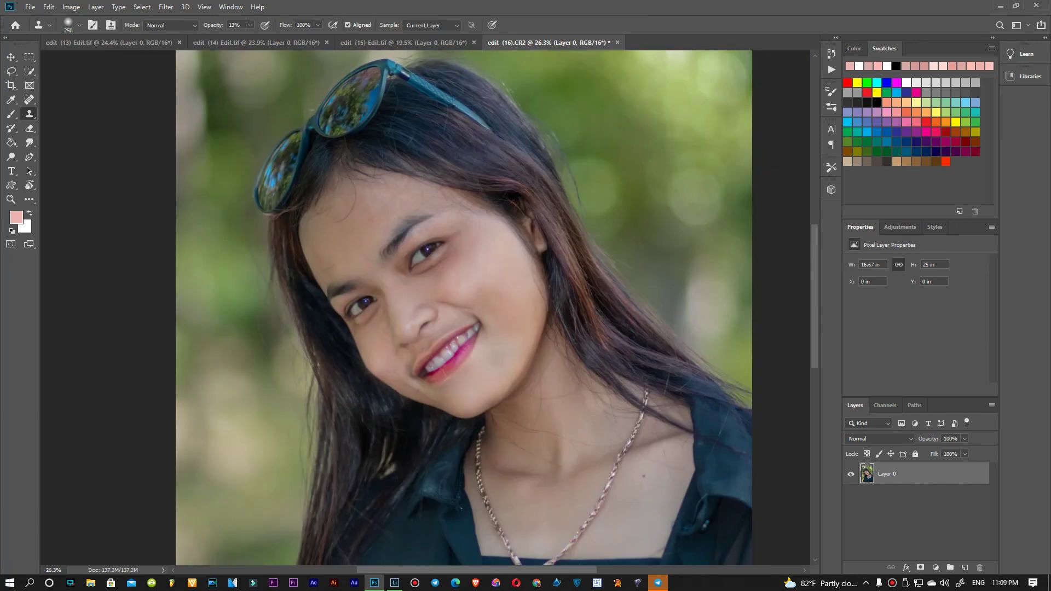
scroll(416, 373, "down", 2)
scroll(389, 361, "up", 8)
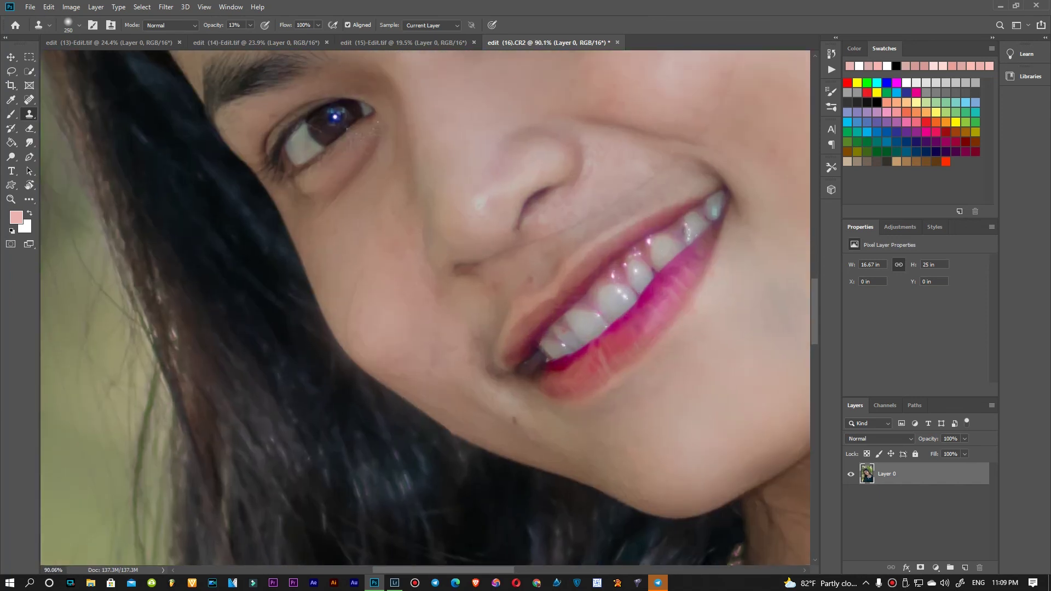
scroll(522, 389, "down", 3)
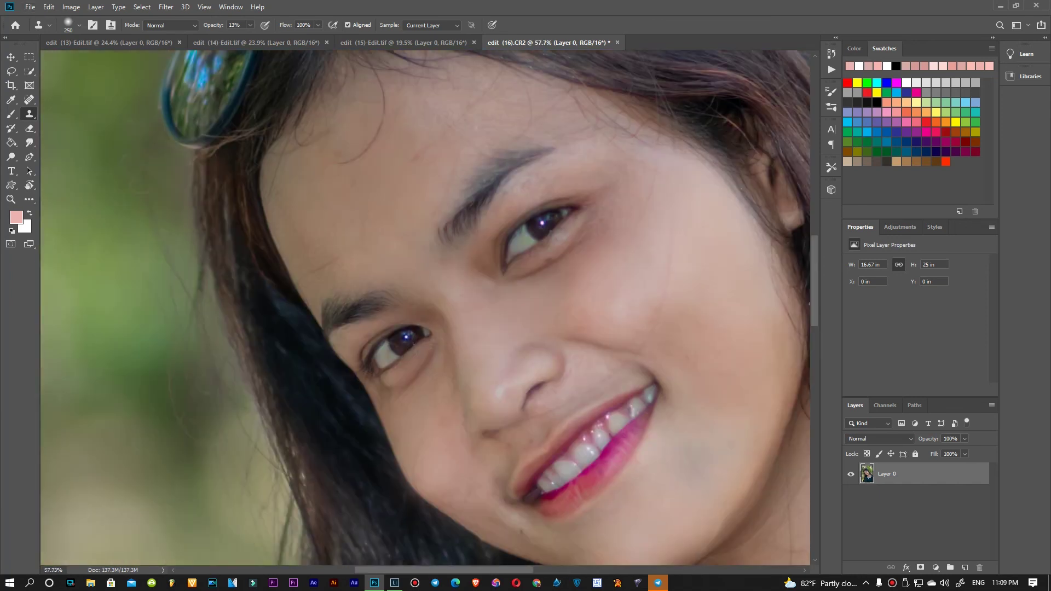
Try a 500 px clone dab on the portrait's left jaw edge, undo it and reduce the brush to 300 px.
left_click_drag(523, 390, 515, 417)
key("bracketright")
key("bracketright")
key("bracketright")
left_click(407, 504)
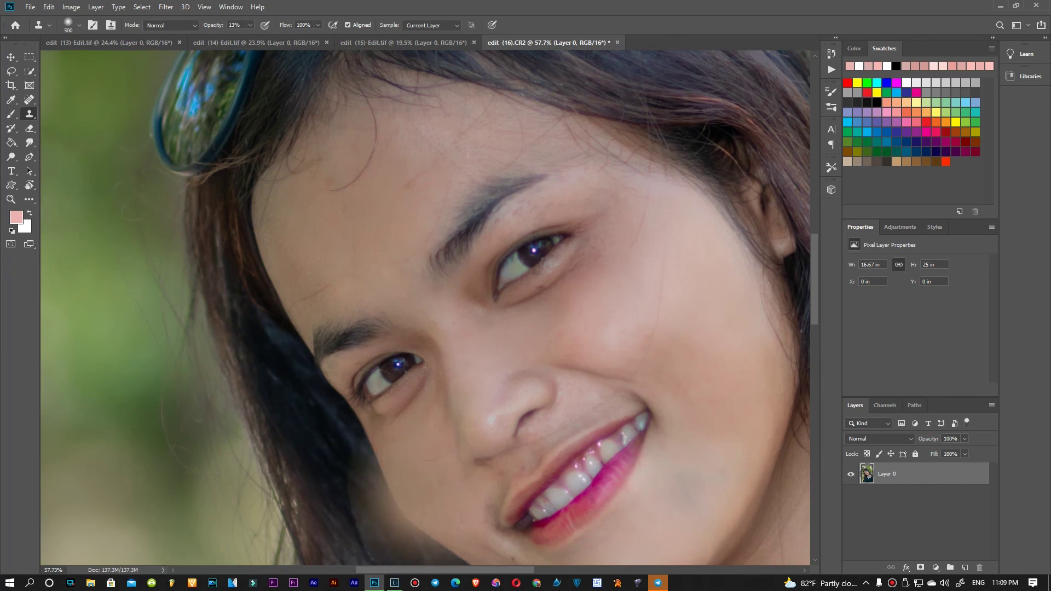
key("ctrl+z")
key("bracketleft")
key("bracketleft")
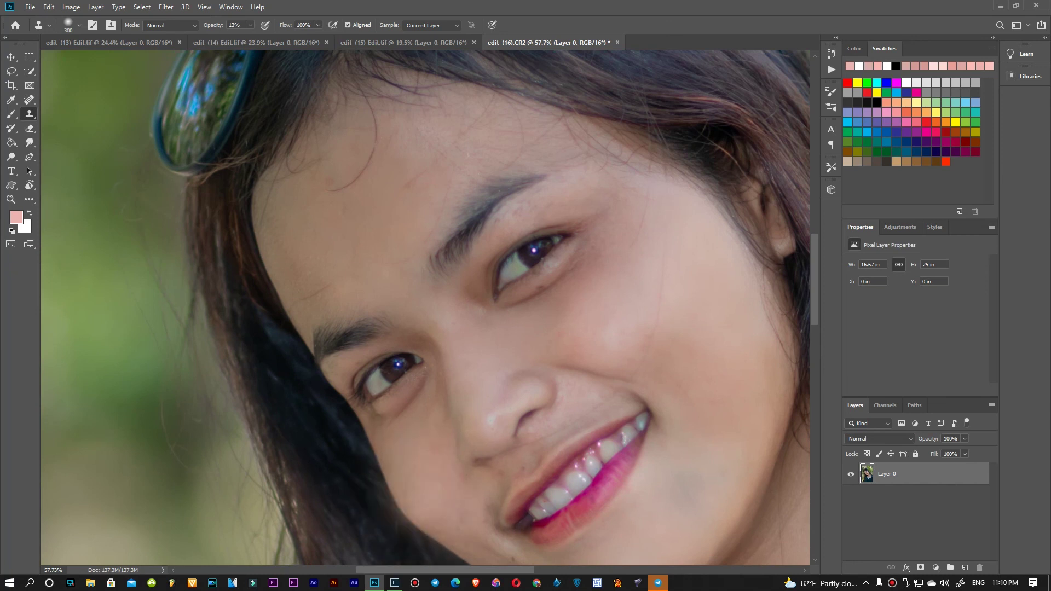